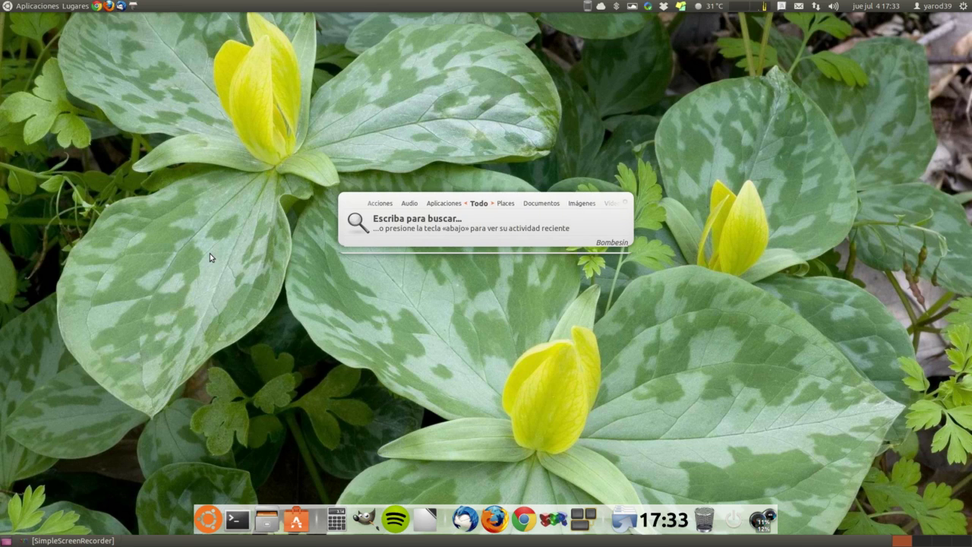
# - Search the application launcher for "aud", open Audacious and move its player window towards the middle of the desktop
pyautogui.write('au')
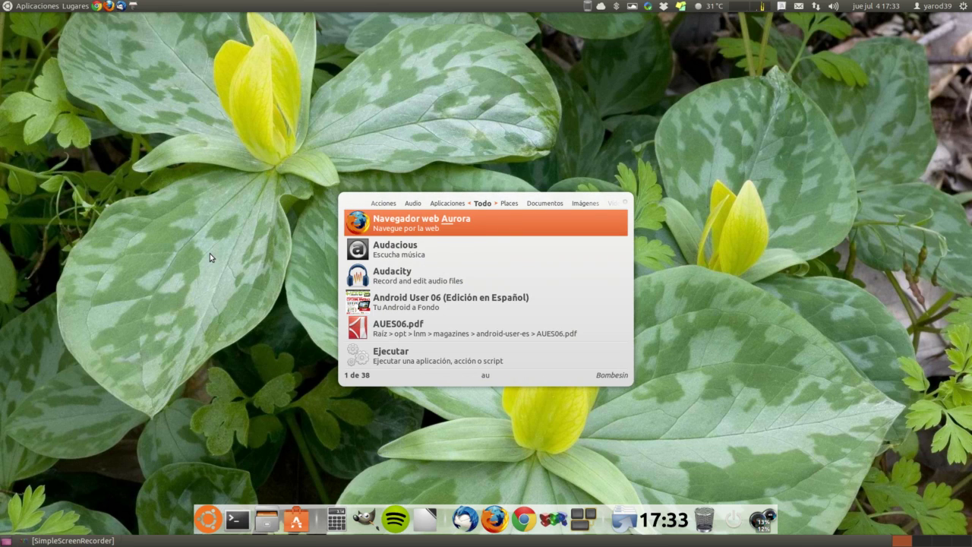
pyautogui.write('di')
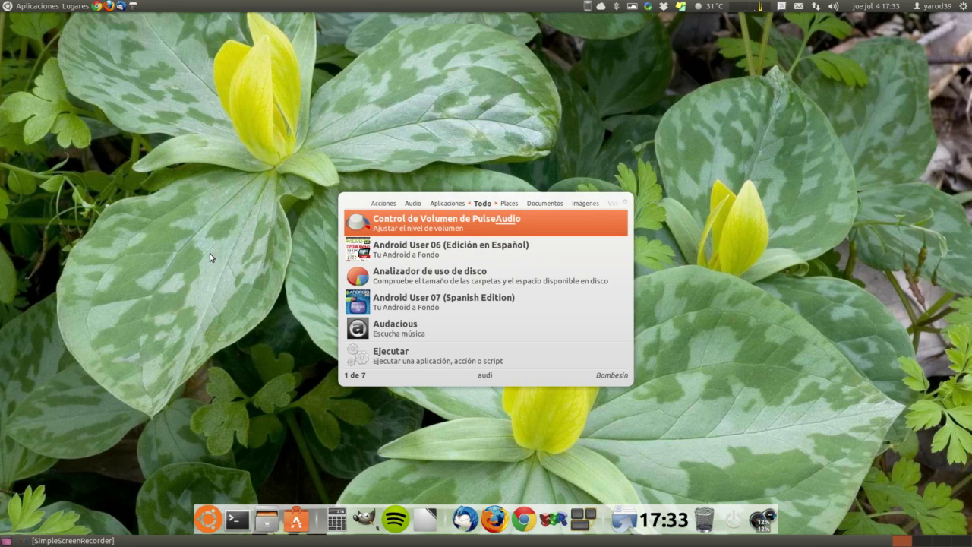
pyautogui.press('BackSpace')
pyautogui.press('Return')
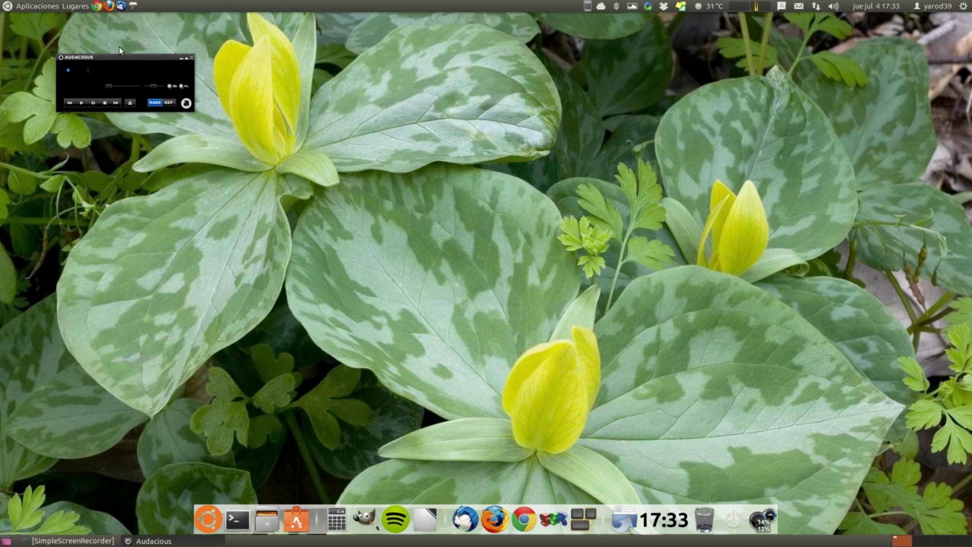
pyautogui.moveTo(120, 64); pyautogui.dragTo(410, 183)
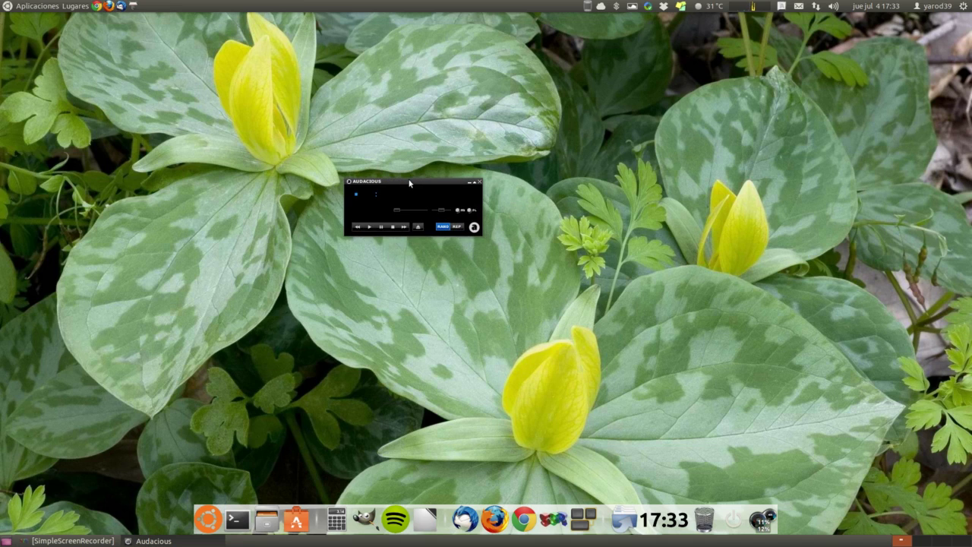
# - Load the song "Drops of H2O (The Filtered Water Treatment)" from the Música folder and start playing it
pyautogui.click(474, 227)
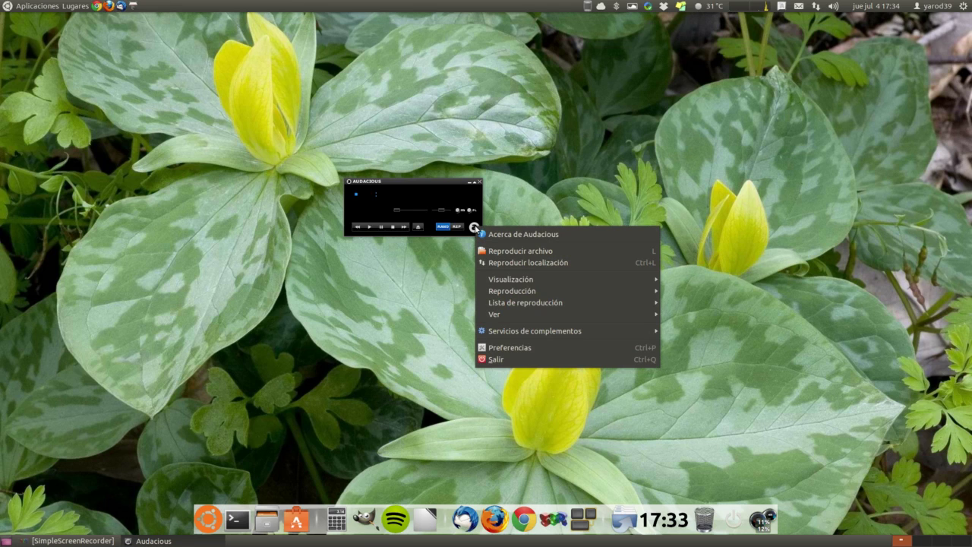
pyautogui.click(403, 276)
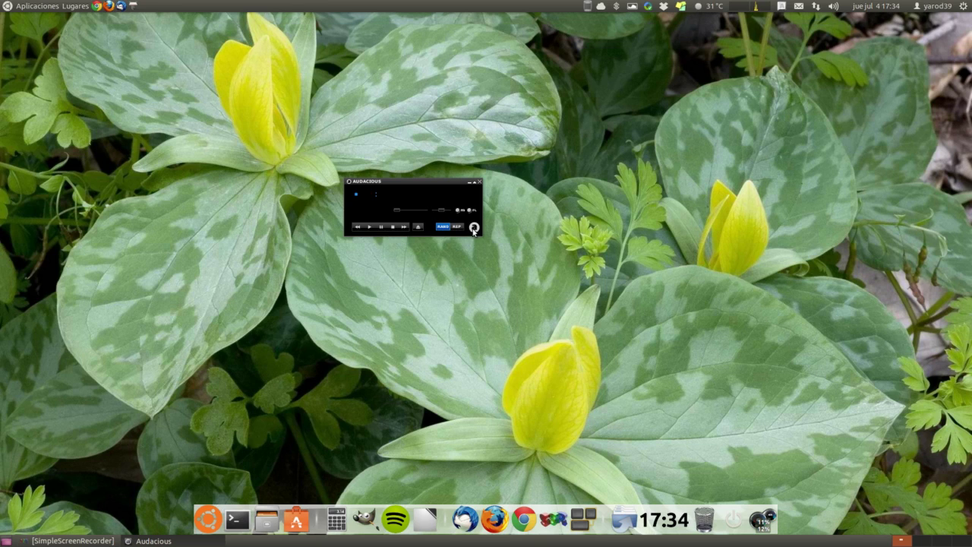
pyautogui.click(417, 227)
pyautogui.doubleClick(432, 222)
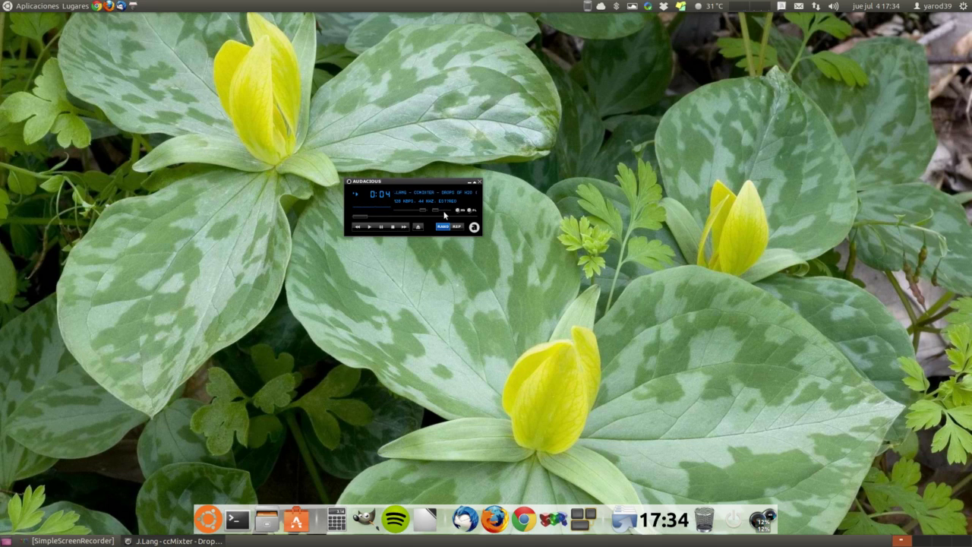
# - Lower the playback volume, try out the repeat option and switch off both shuffle and repeat
pyautogui.moveTo(423, 209); pyautogui.dragTo(420, 210)
pyautogui.click(457, 226)
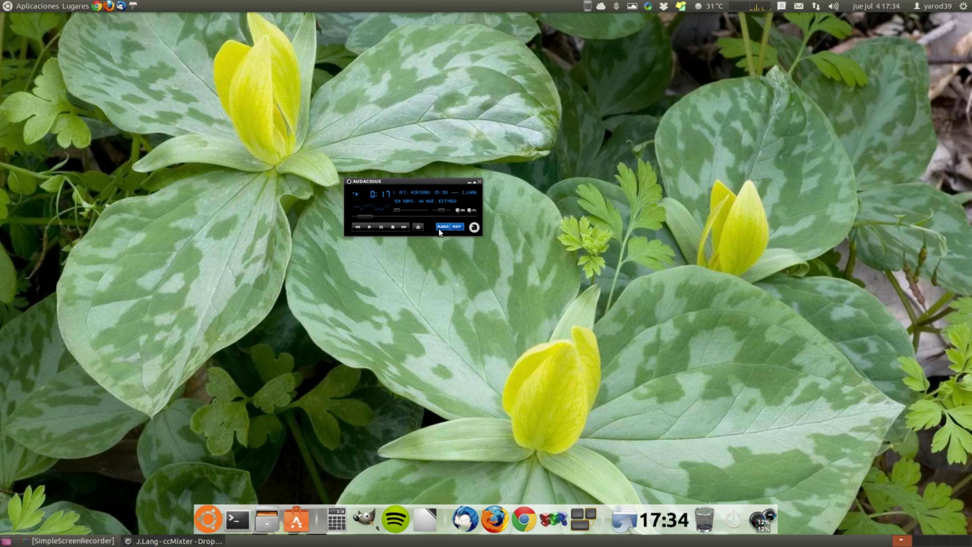
pyautogui.click(442, 226)
pyautogui.click(456, 227)
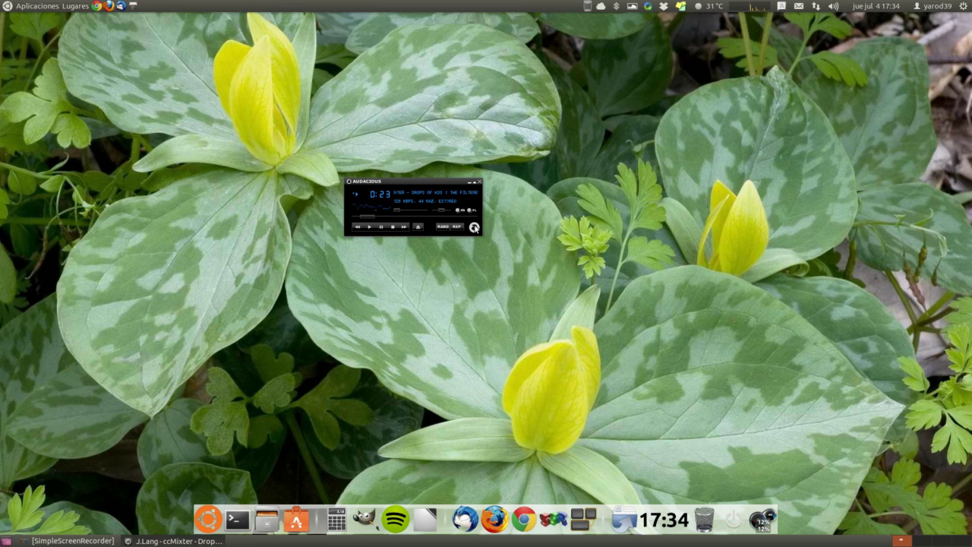
# - Check the Audacious version information and read through the licence text, closing the information window when done
pyautogui.click(474, 227)
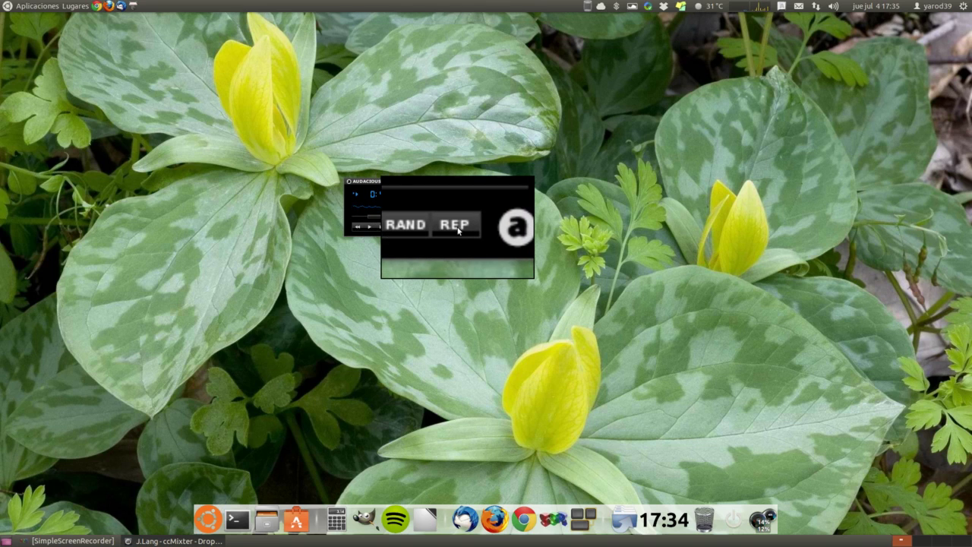
pyautogui.press('super+m')
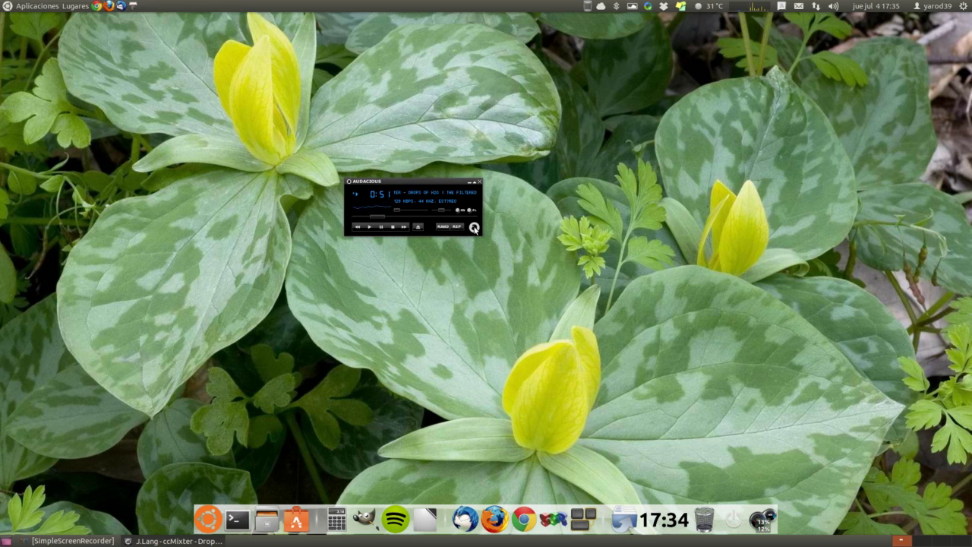
pyautogui.click(474, 228)
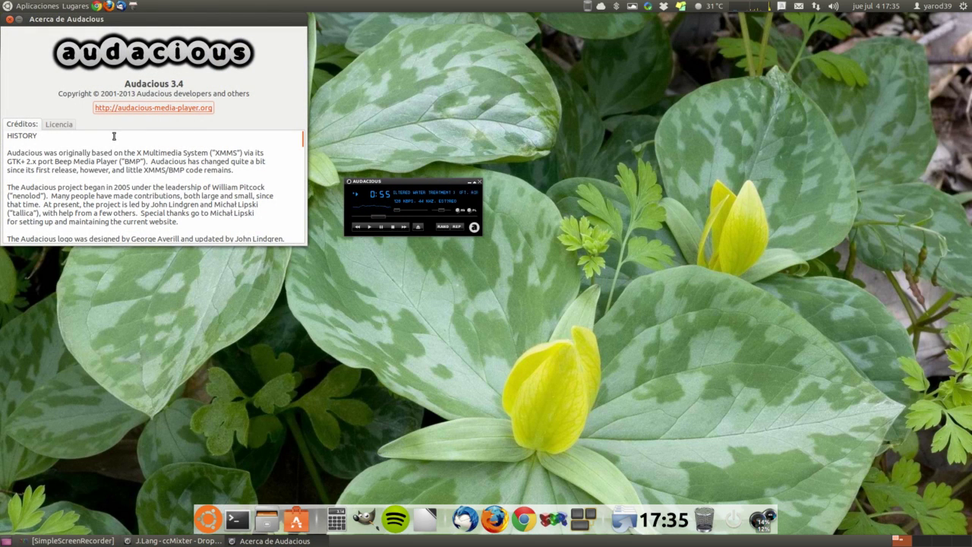
pyautogui.click(61, 125)
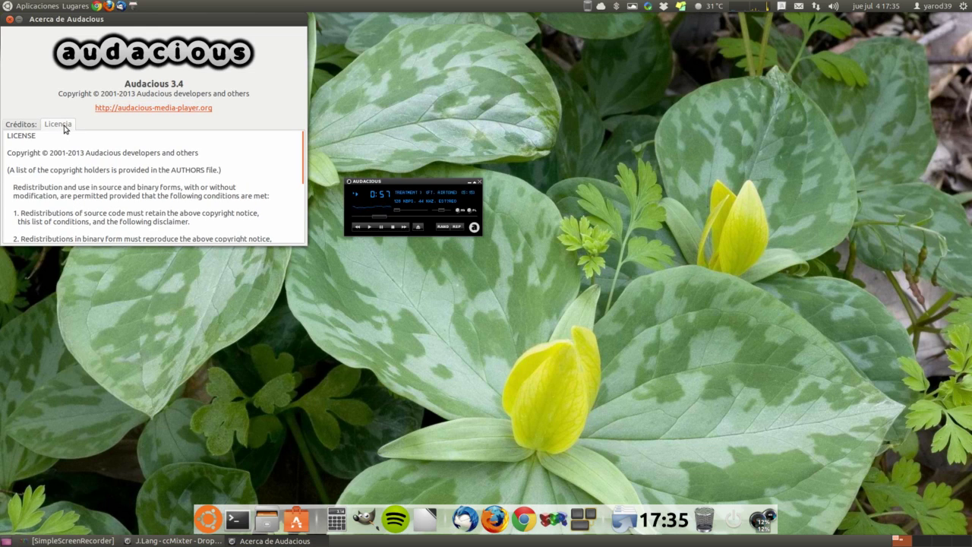
pyautogui.scroll(-5, 85, 150)
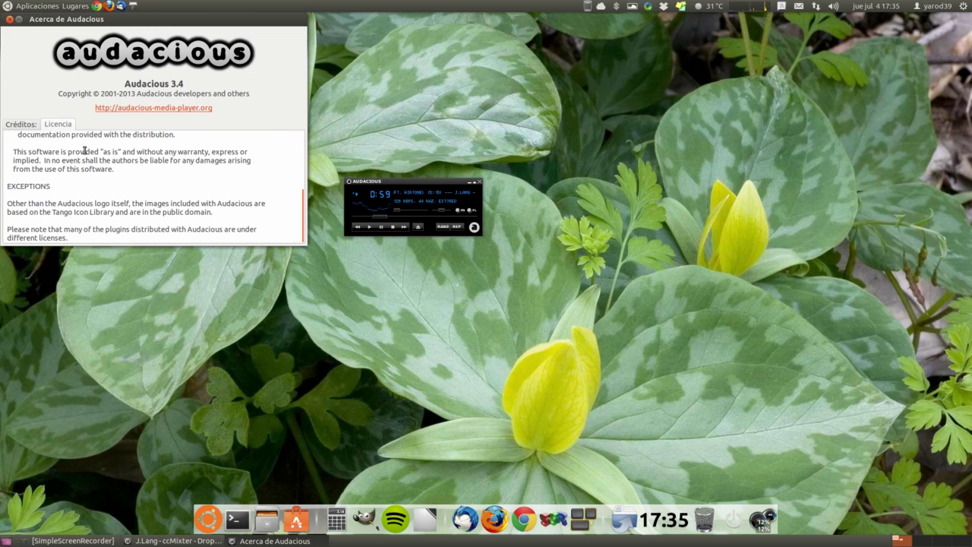
pyautogui.click(9, 20)
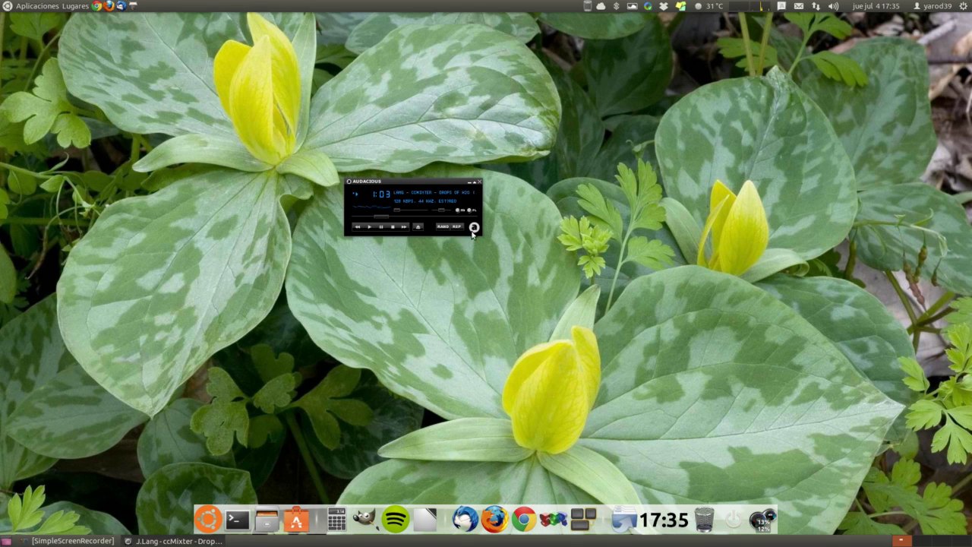
# - Look at the dialogs for playing a file and for playing a URL, closing each without choosing anything
pyautogui.click(474, 228)
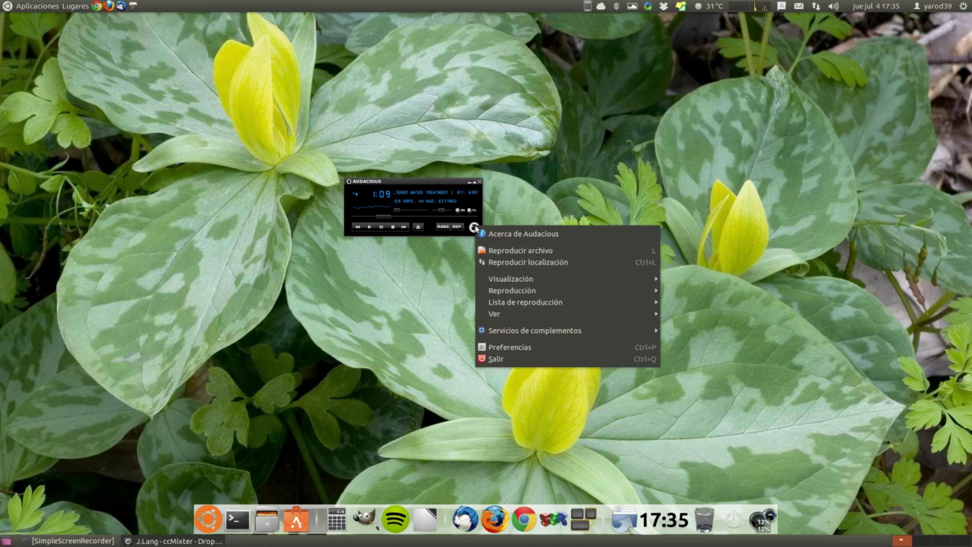
pyautogui.click(513, 251)
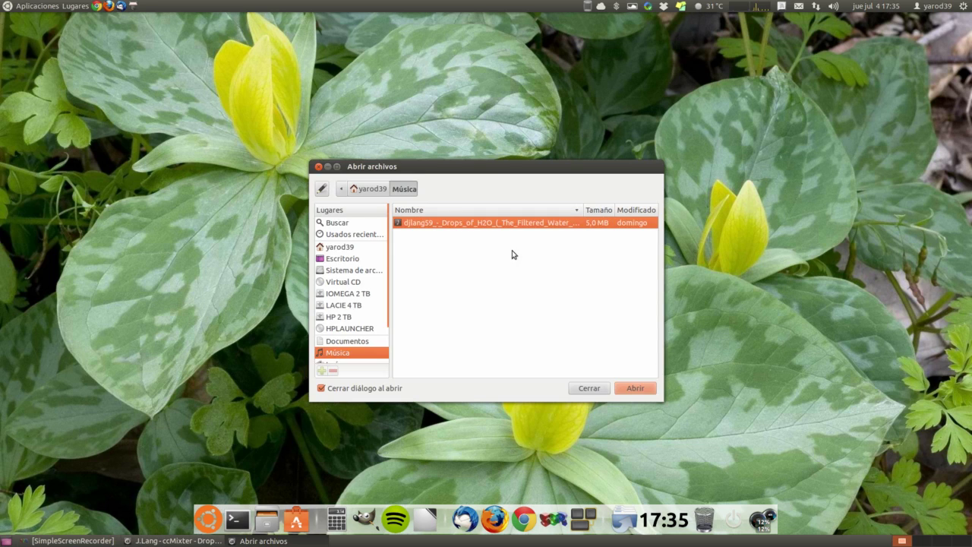
pyautogui.click(318, 167)
pyautogui.click(474, 228)
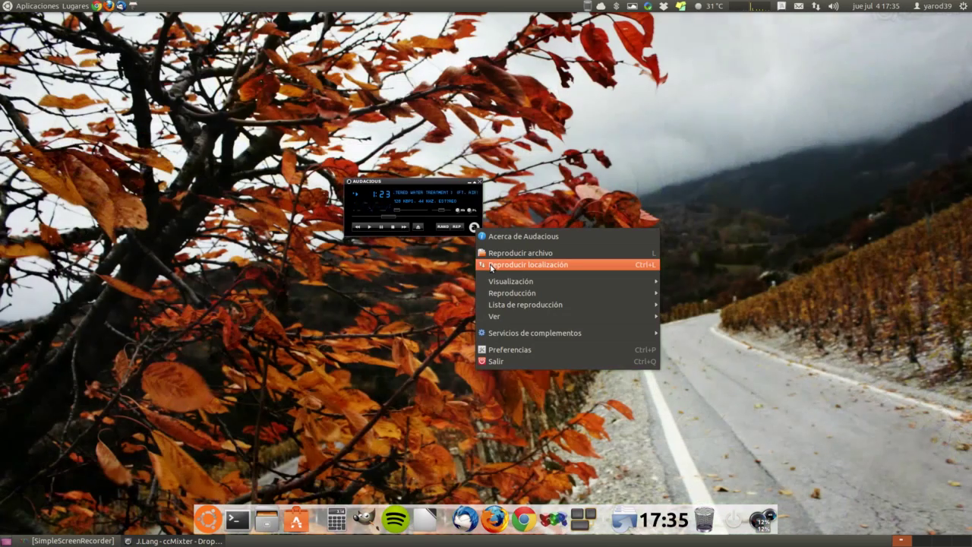
pyautogui.click(491, 265)
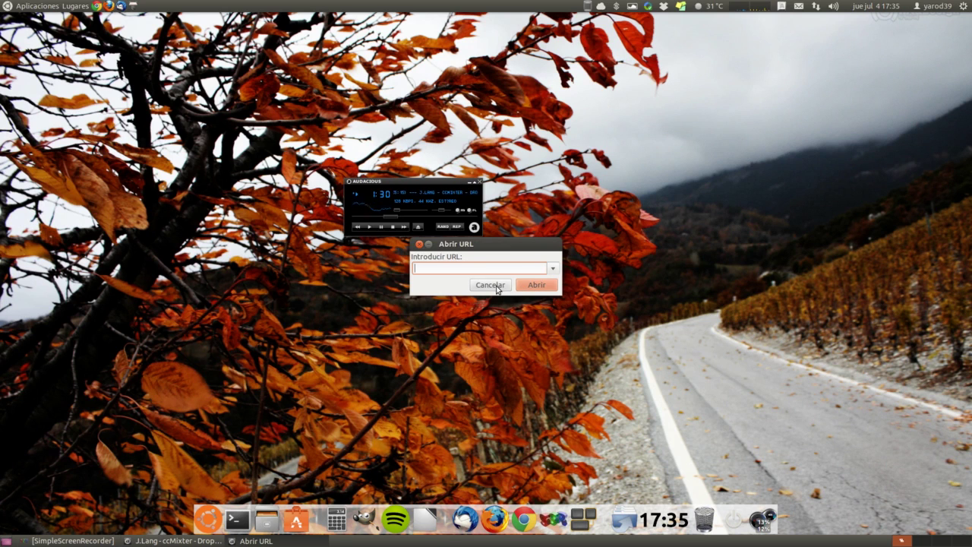
pyautogui.click(496, 286)
# - Set the player's visualization mode to Analizador
pyautogui.click(474, 226)
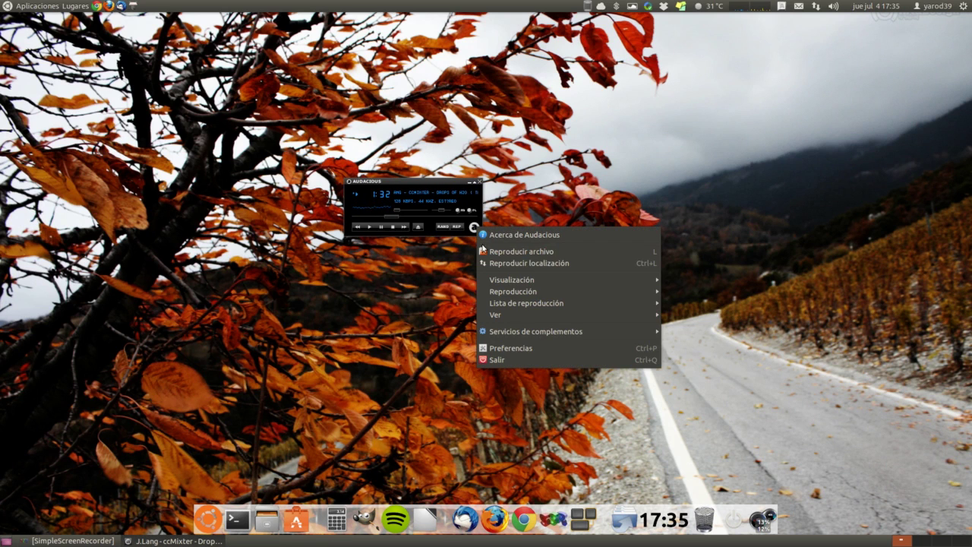
pyautogui.moveTo(493, 279)
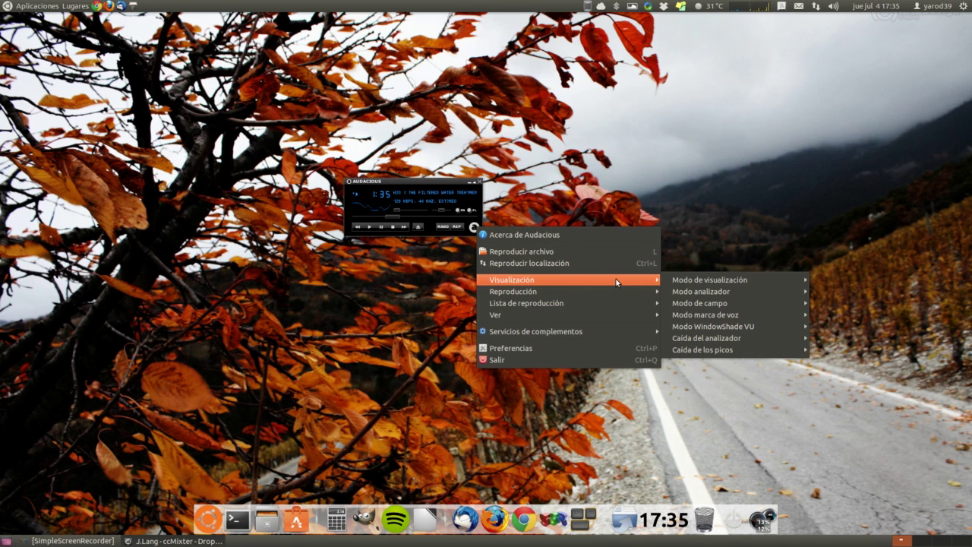
pyautogui.moveTo(714, 281)
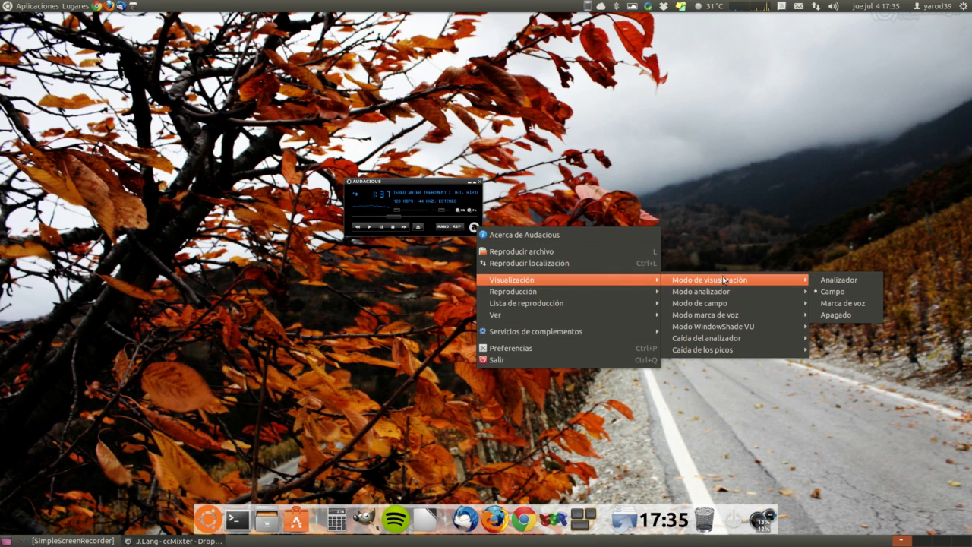
pyautogui.click(835, 281)
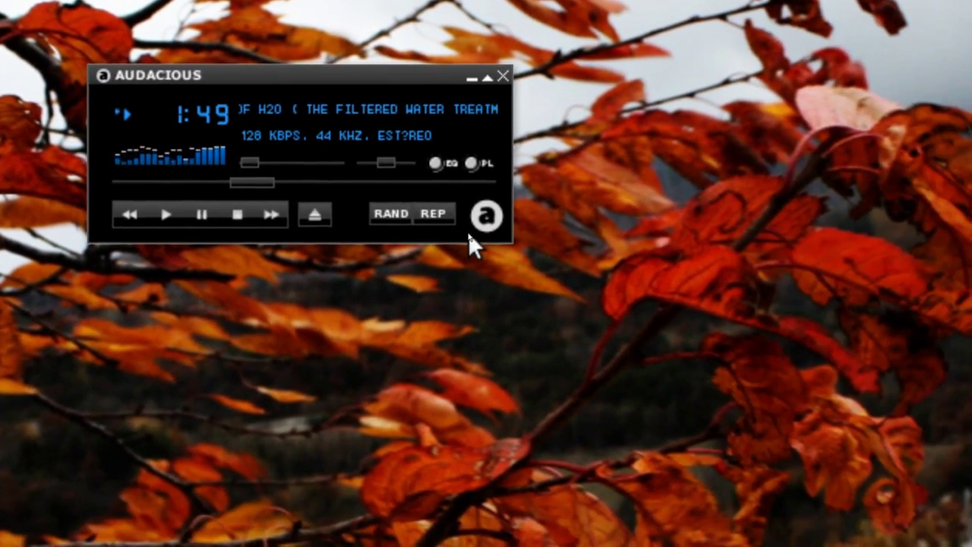
# - Switch the player's visualization mode back to Campo
pyautogui.click(711, 266)
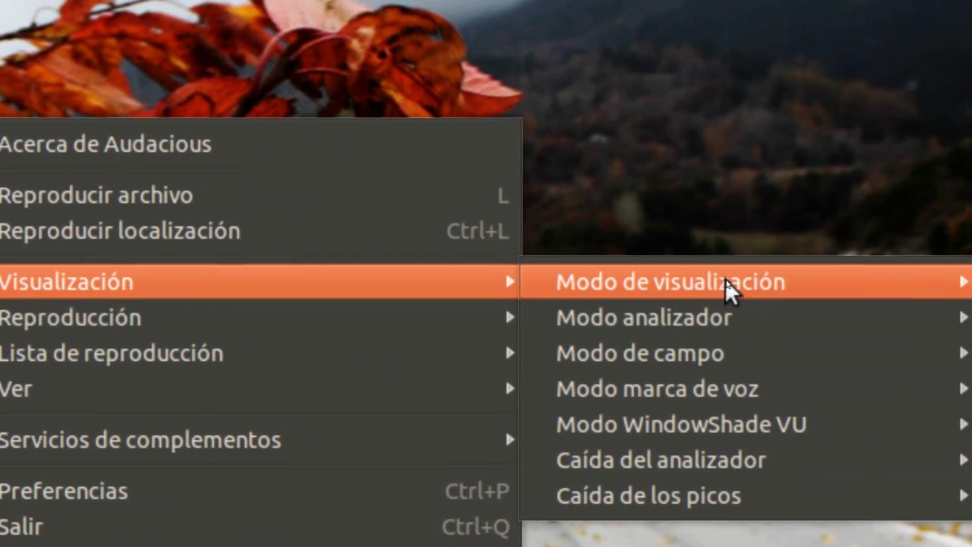
pyautogui.moveTo(889, 226)
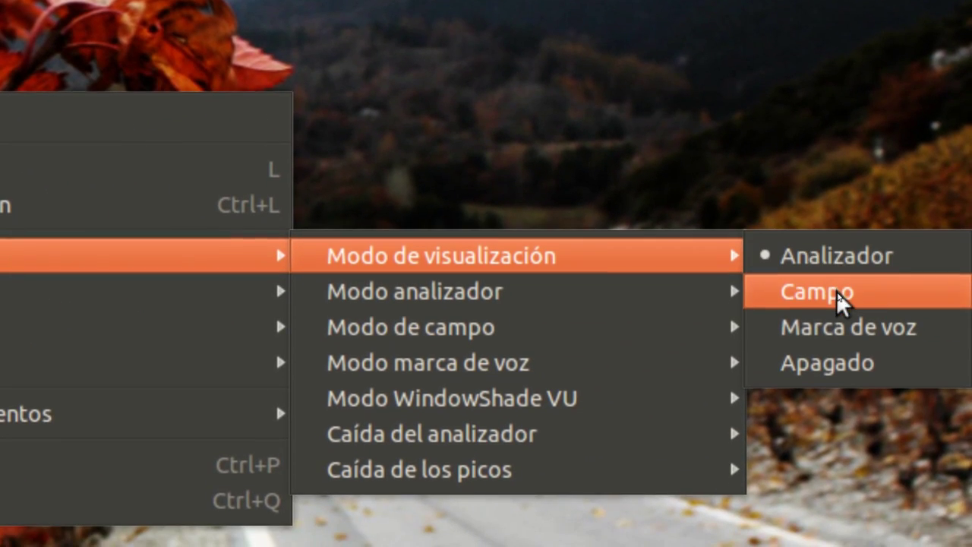
pyautogui.click(836, 291)
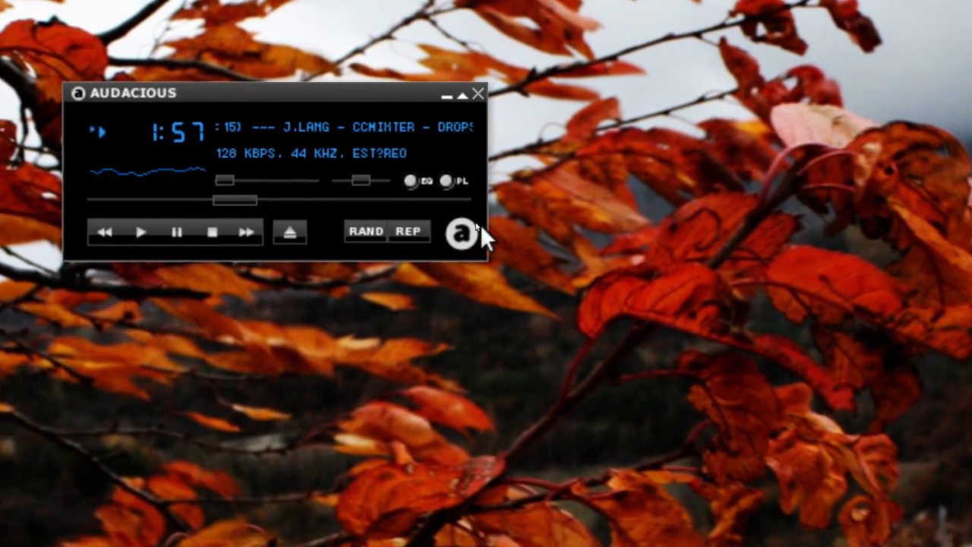
# - Examine the available styles for the scope (Modo de campo) and voiceprint (Modo marca de voz) visualizations
pyautogui.click(708, 258)
pyautogui.moveTo(646, 334)
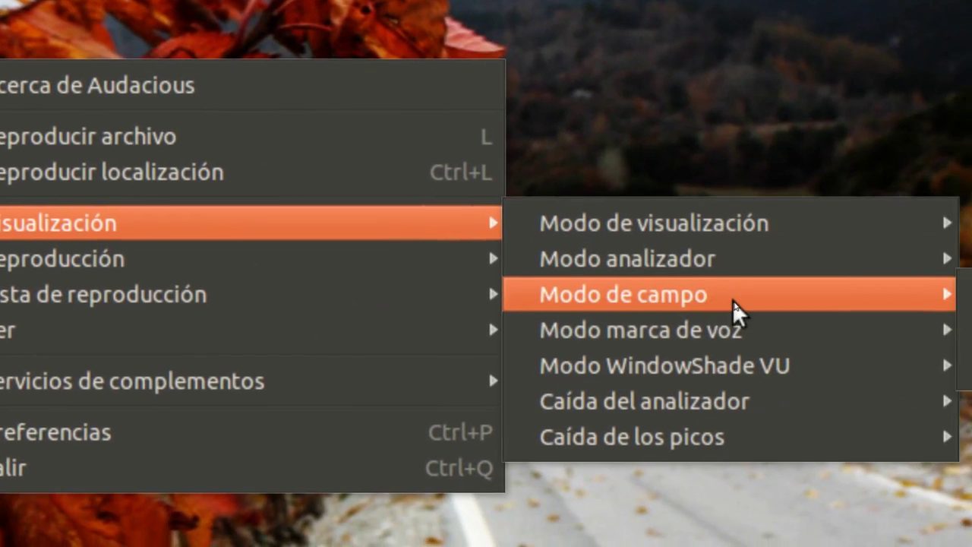
pyautogui.moveTo(739, 335)
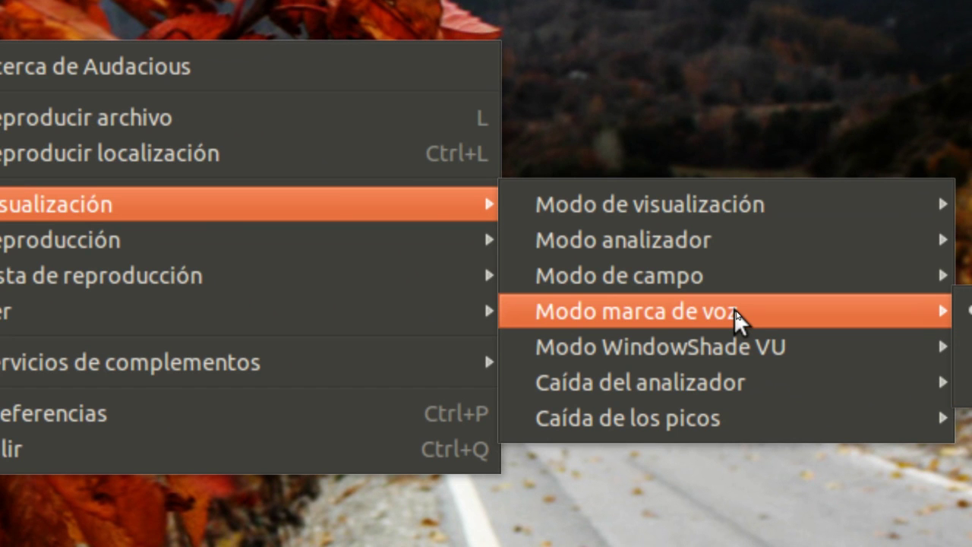
pyautogui.moveTo(803, 281)
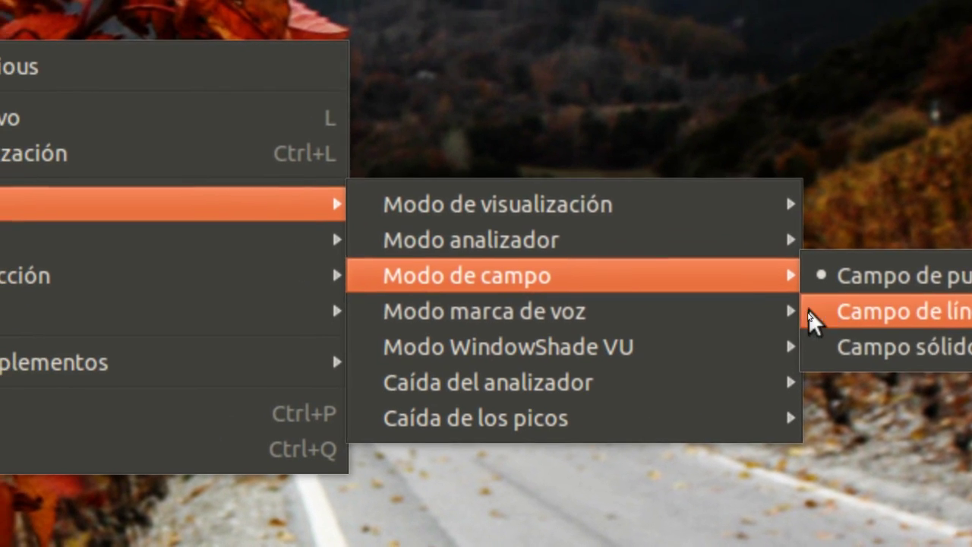
pyautogui.moveTo(691, 320)
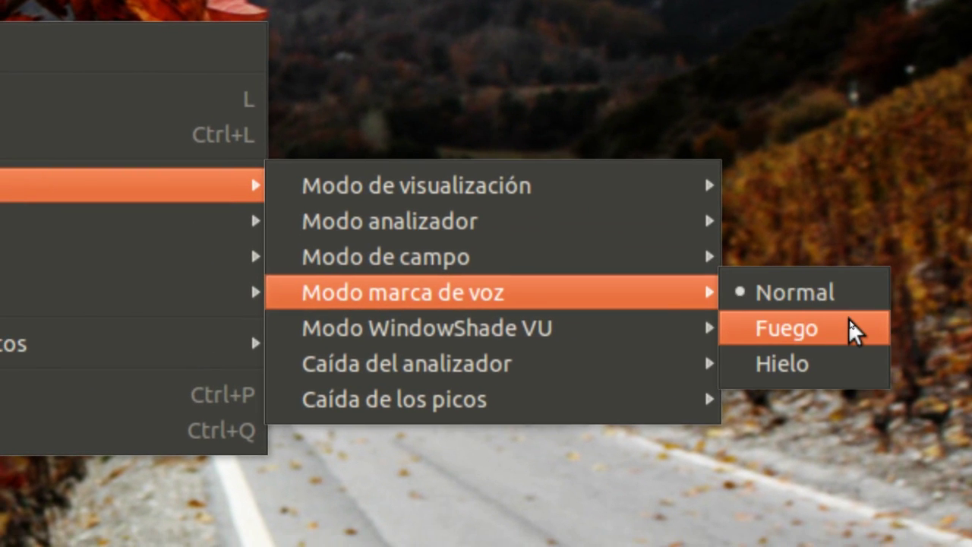
pyautogui.click(846, 346)
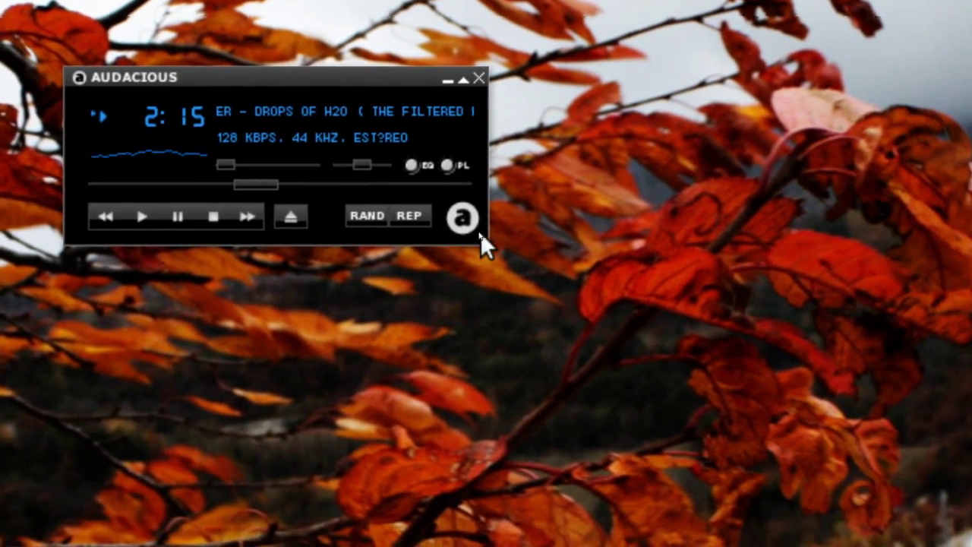
# - Examine the speed options for the analyzer falloff (Caída del analizador) and the peaks falloff (Caída de los picos)
pyautogui.click(668, 231)
pyautogui.moveTo(531, 318)
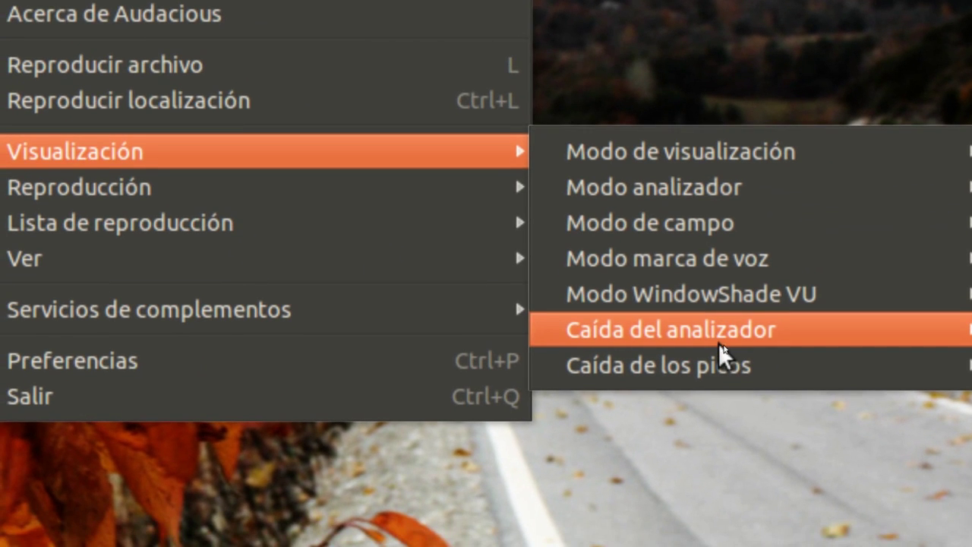
pyautogui.moveTo(859, 343)
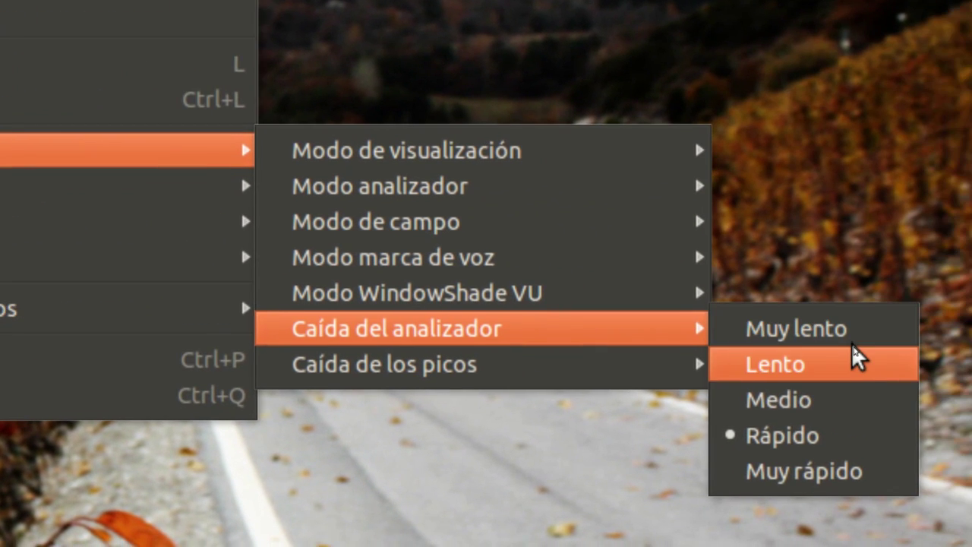
pyautogui.moveTo(646, 357)
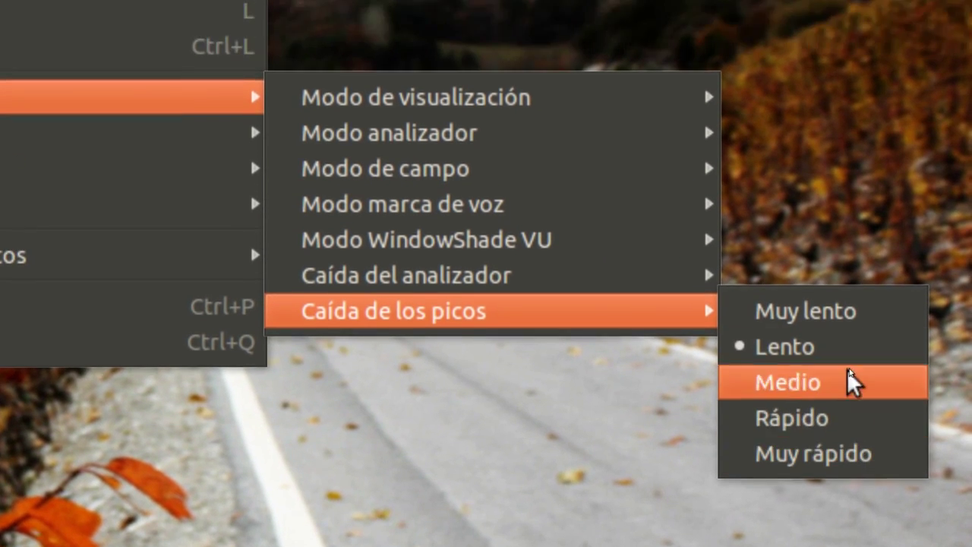
pyautogui.moveTo(75, 168)
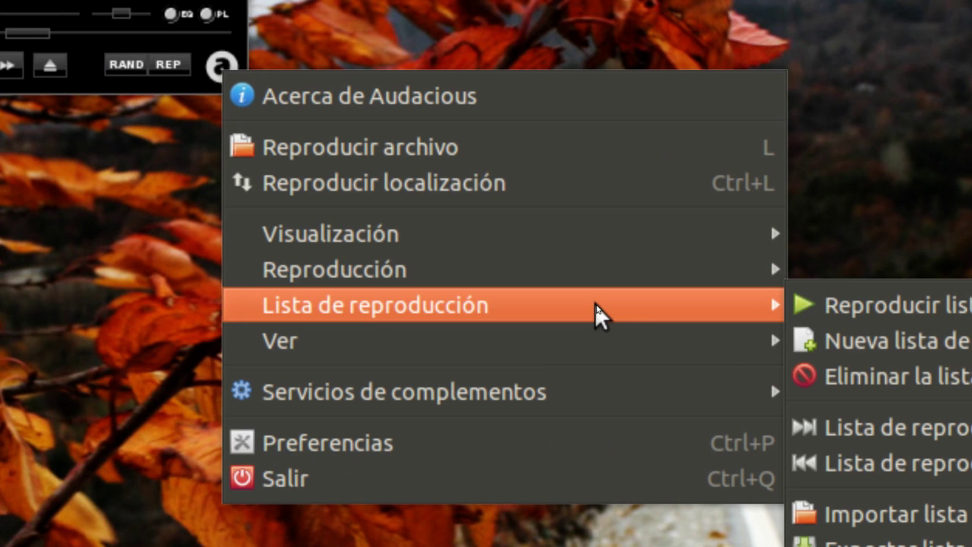
# - Look at the playlist (Lista de reproducción) options, closing them without choosing anything
pyautogui.press('Escape')
pyautogui.press('Right')
pyautogui.press('Escape')
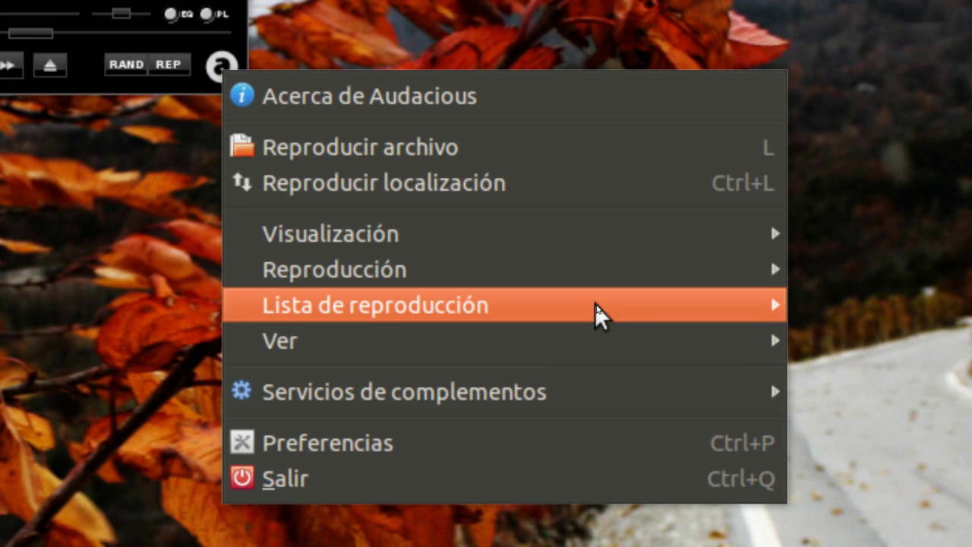
pyautogui.press('Right')
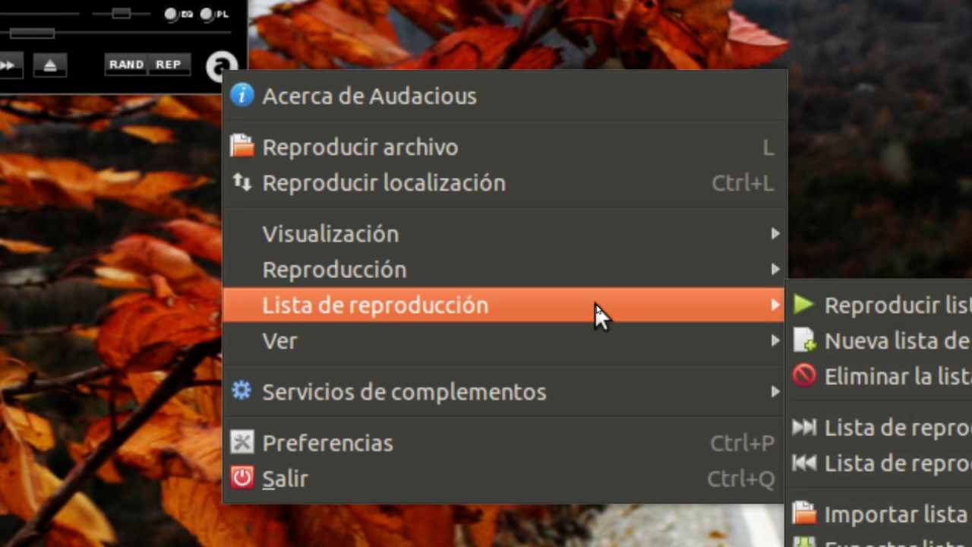
pyautogui.press('Escape')
pyautogui.press('Right')
pyautogui.press('Escape')
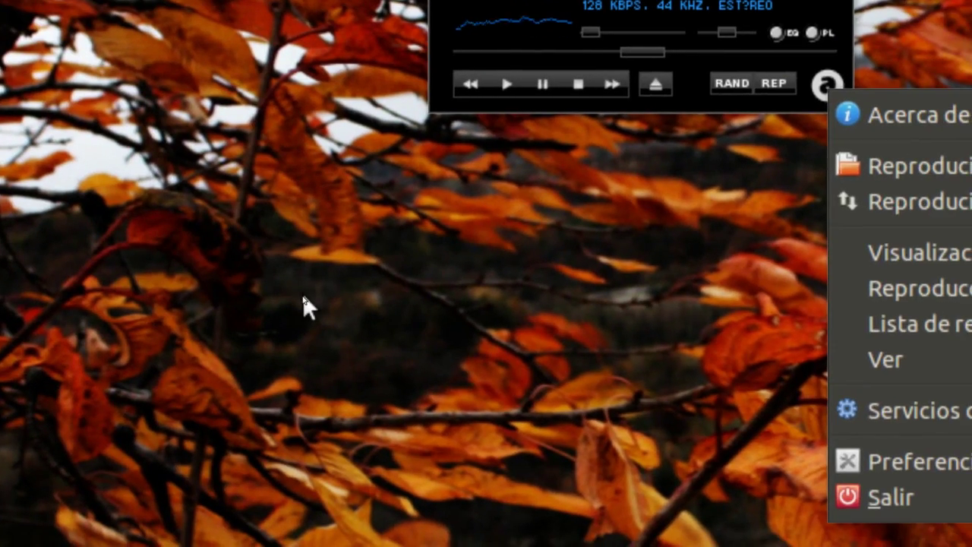
pyautogui.click(303, 298)
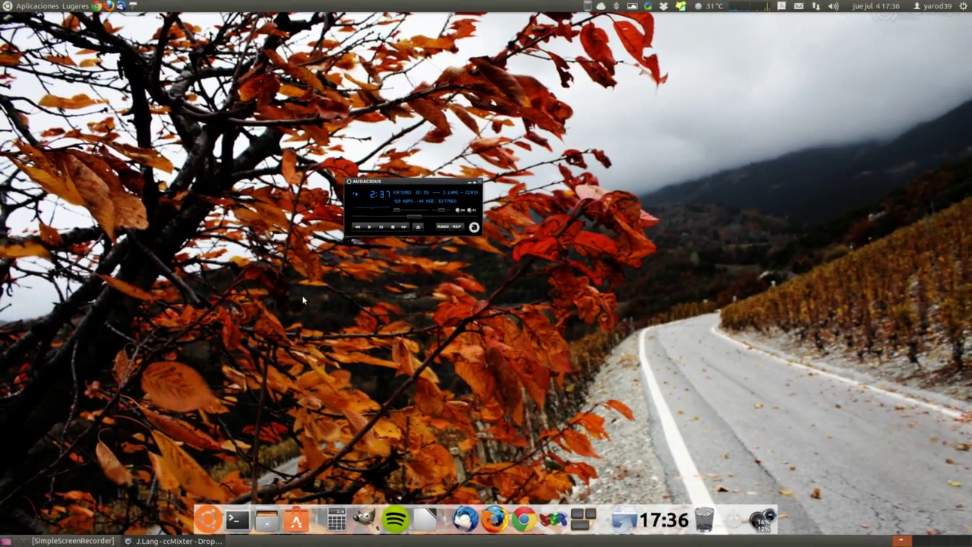
# - Create a new playlist with Nueva lista de reproducción
pyautogui.click(474, 228)
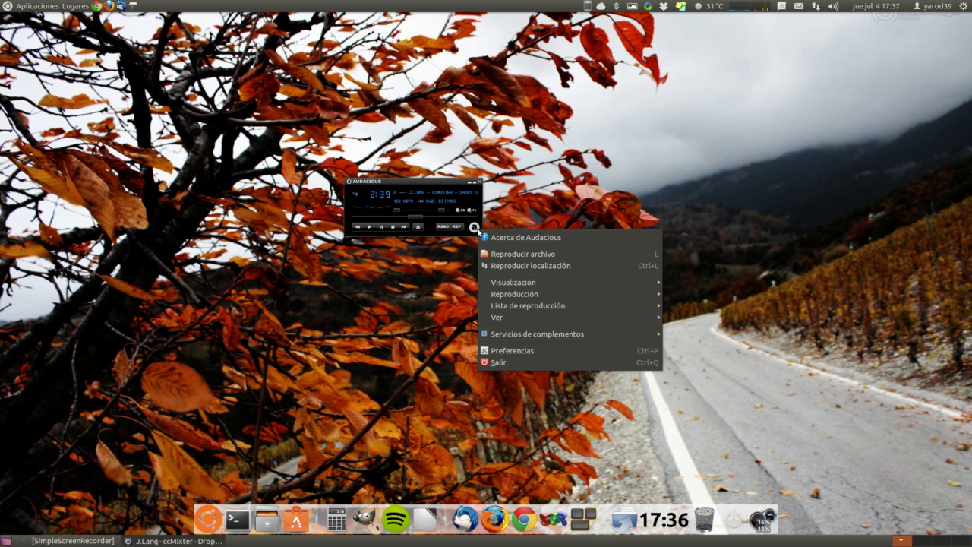
pyautogui.moveTo(508, 307)
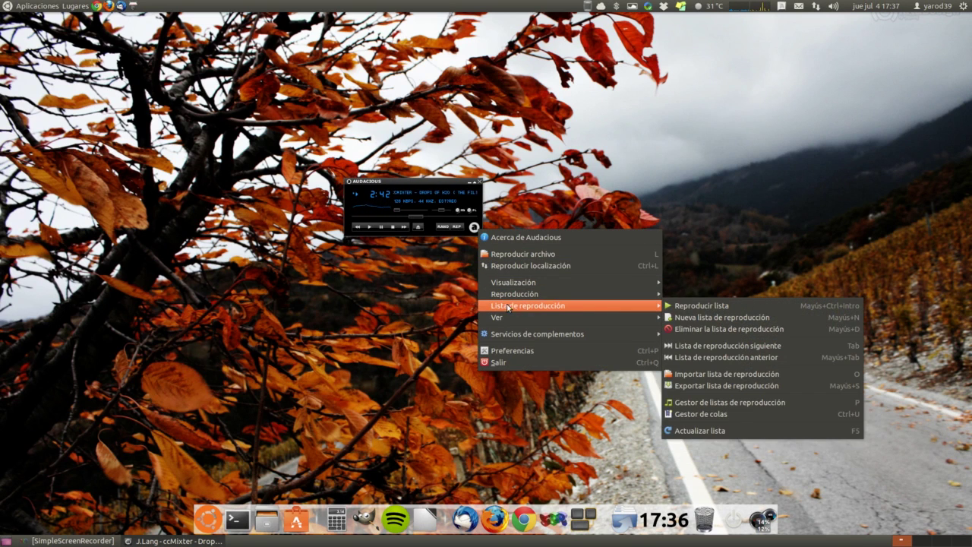
pyautogui.click(712, 319)
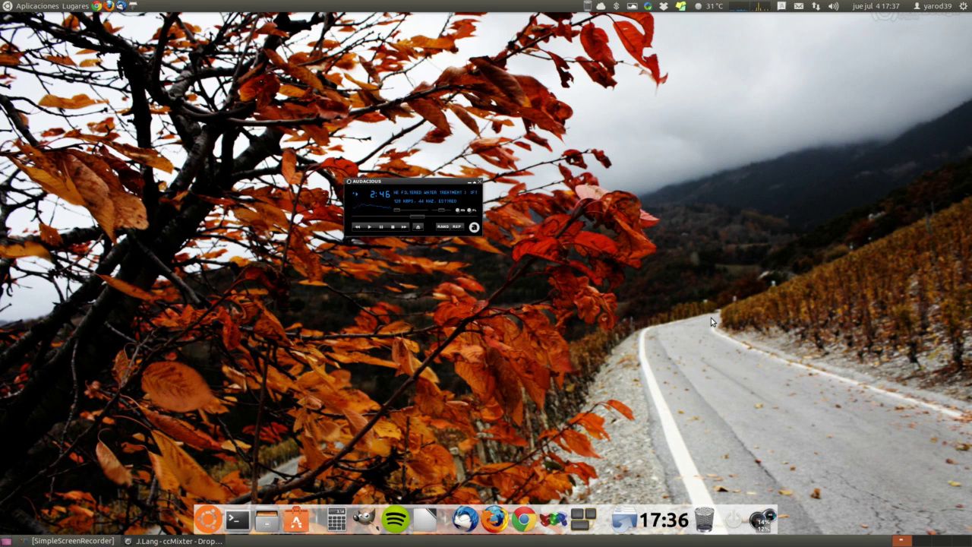
# - Switch the player to Interfaz GTK and move its window away from the screen corner
pyautogui.click(475, 228)
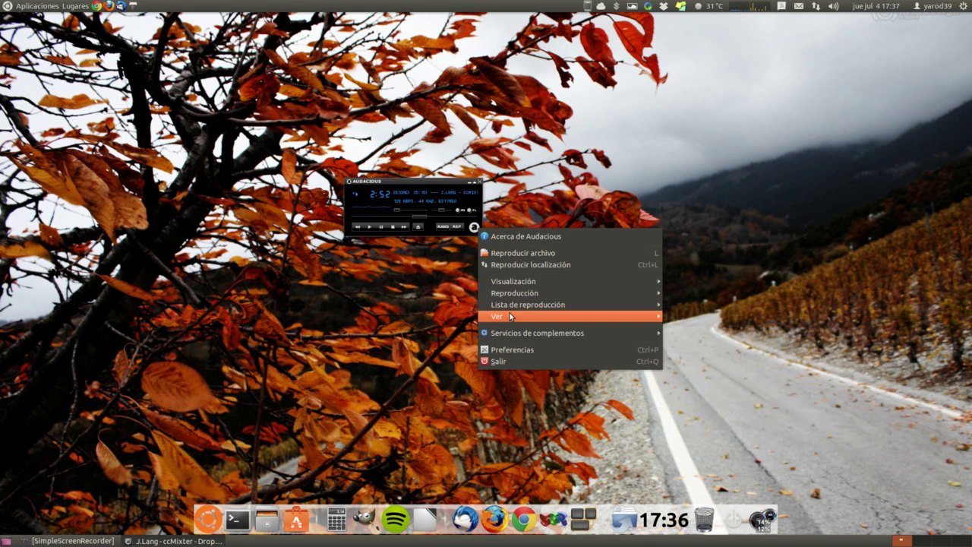
pyautogui.moveTo(512, 316)
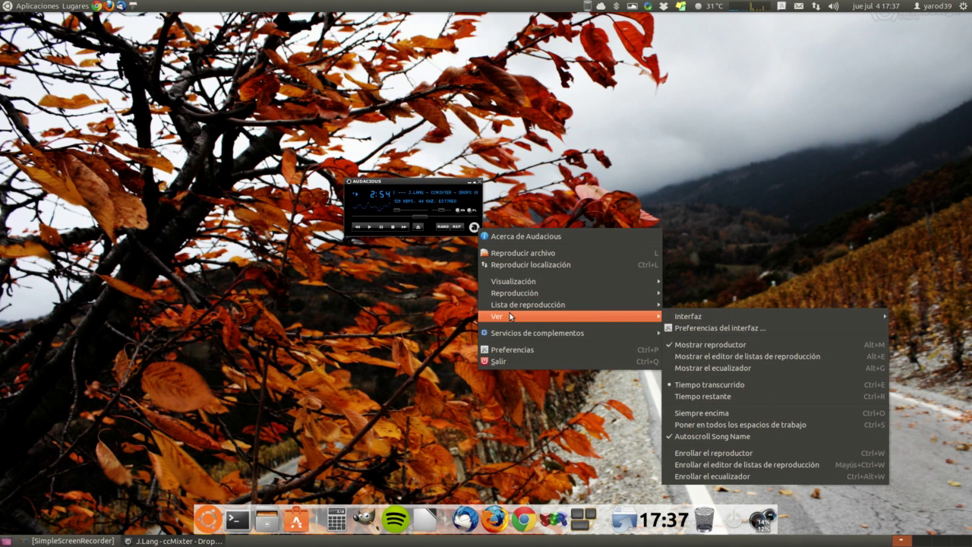
pyautogui.moveTo(534, 306)
pyautogui.moveTo(686, 315)
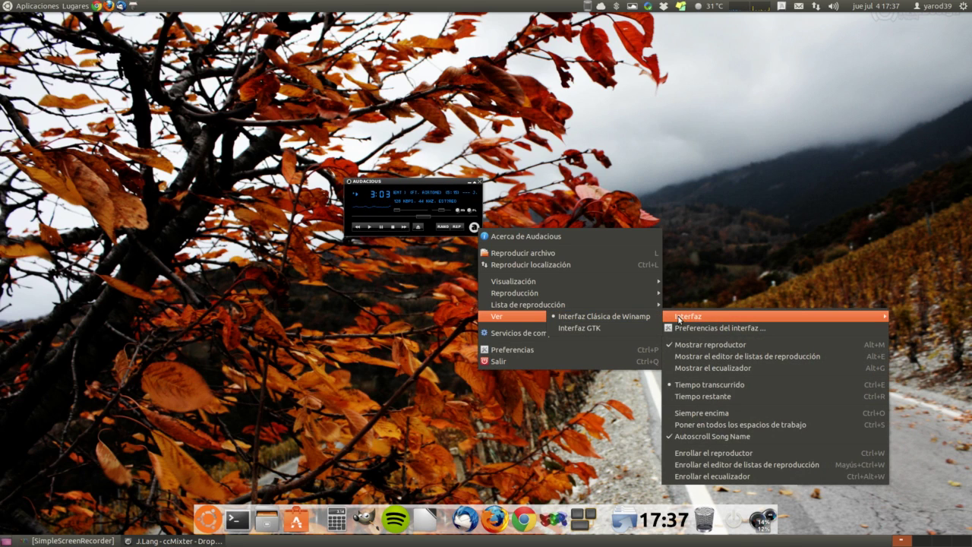
pyautogui.click(613, 327)
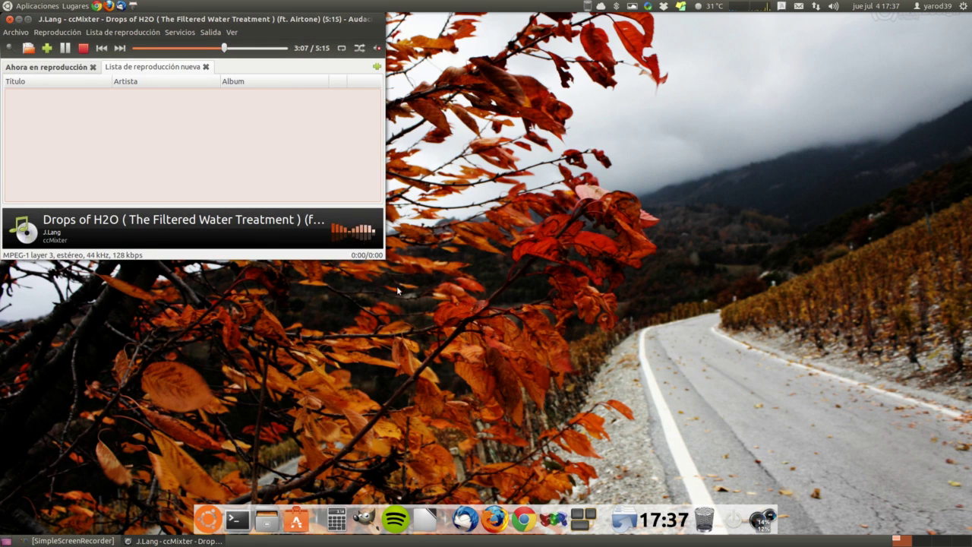
pyautogui.moveTo(139, 18); pyautogui.dragTo(301, 91)
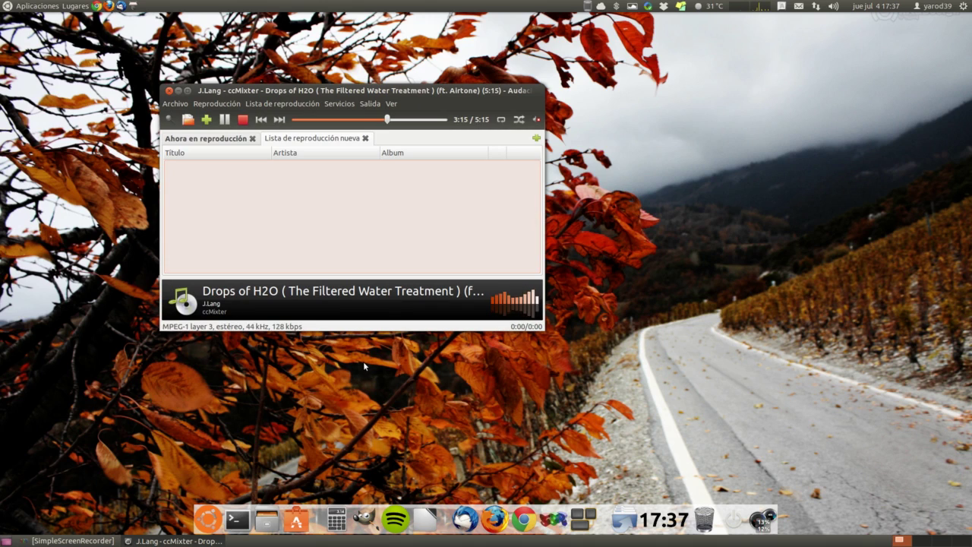
# - Switch the player back to Interfaz Clásica de Winamp and move its window up toward the upper-left area of the desktop
pyautogui.click(392, 103)
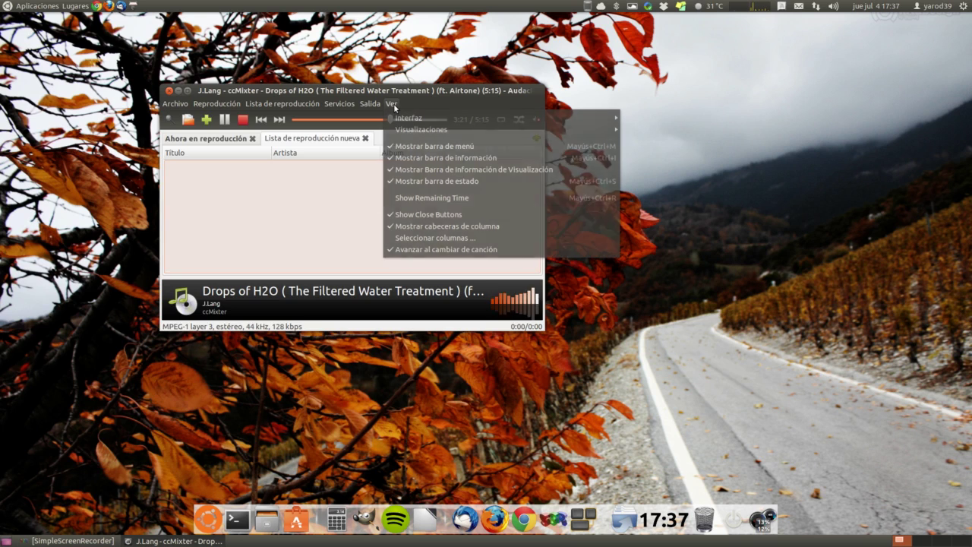
pyautogui.moveTo(477, 119)
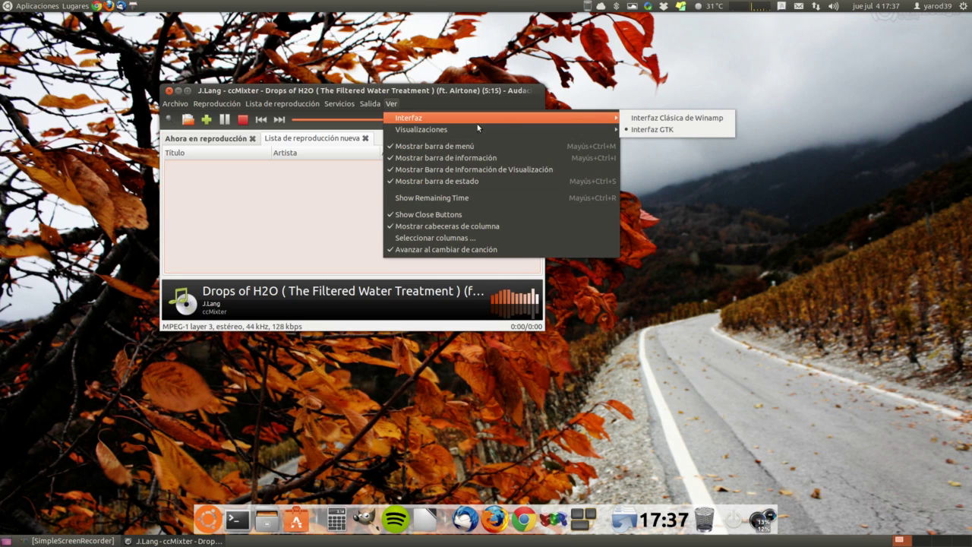
pyautogui.click(674, 119)
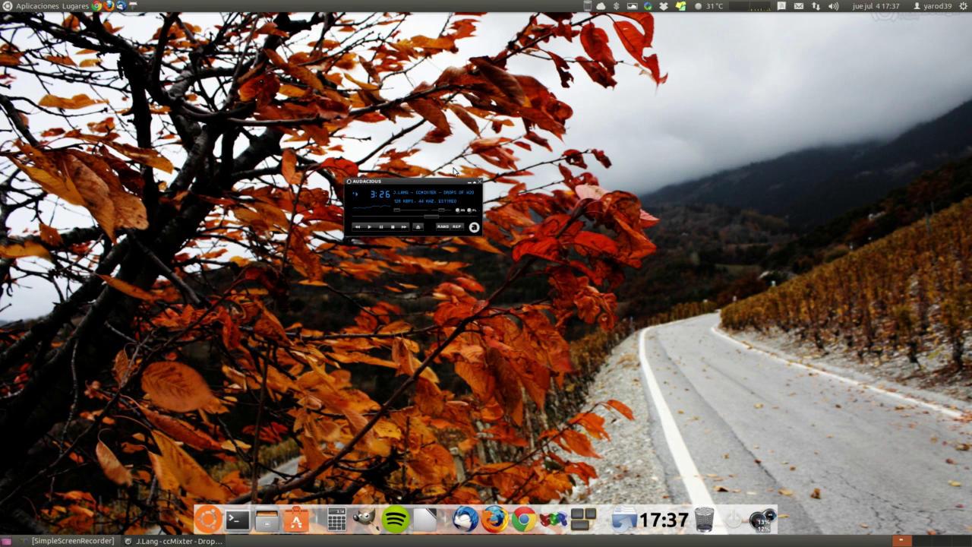
pyautogui.moveTo(402, 180); pyautogui.dragTo(251, 93)
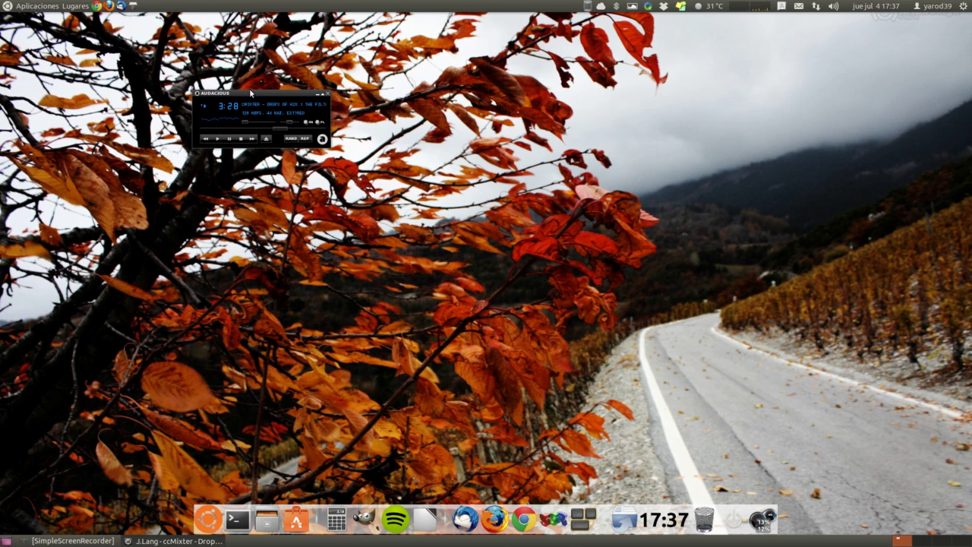
# - Open the player's interface preferences (Preferencias del interfaz)
pyautogui.click(322, 139)
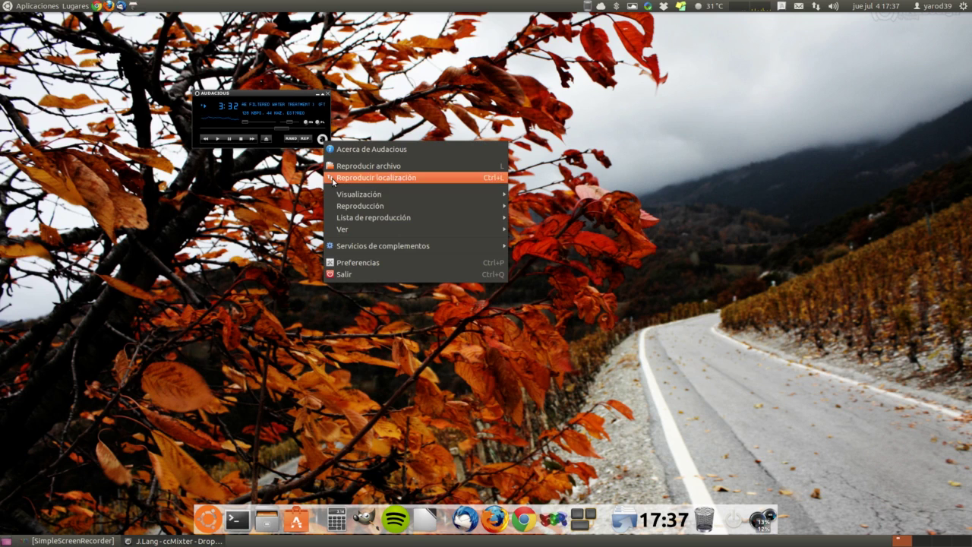
pyautogui.moveTo(339, 229)
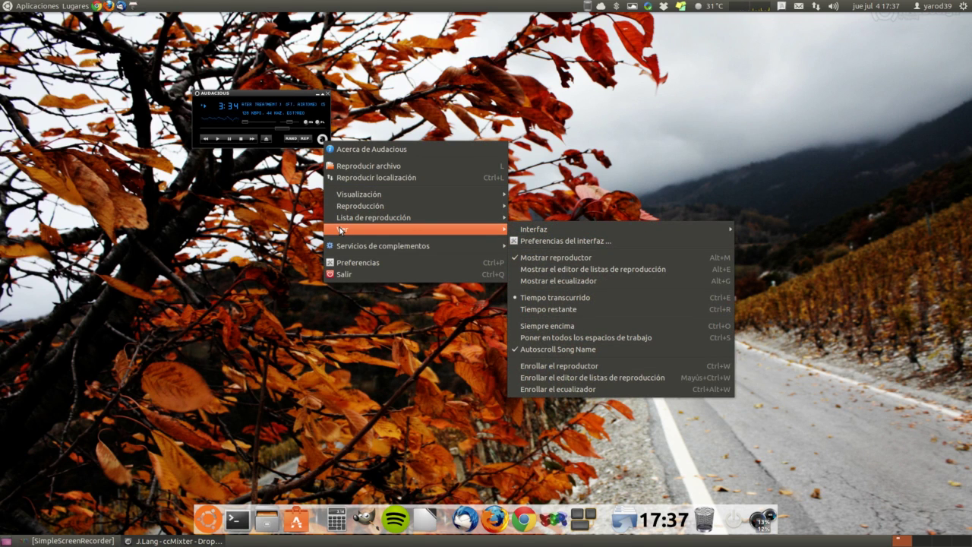
pyautogui.moveTo(560, 236)
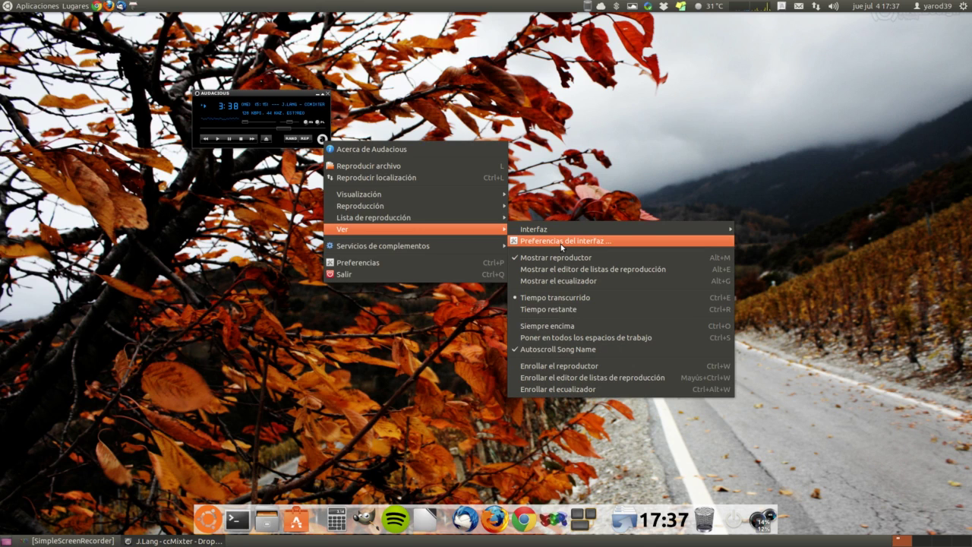
pyautogui.click(563, 242)
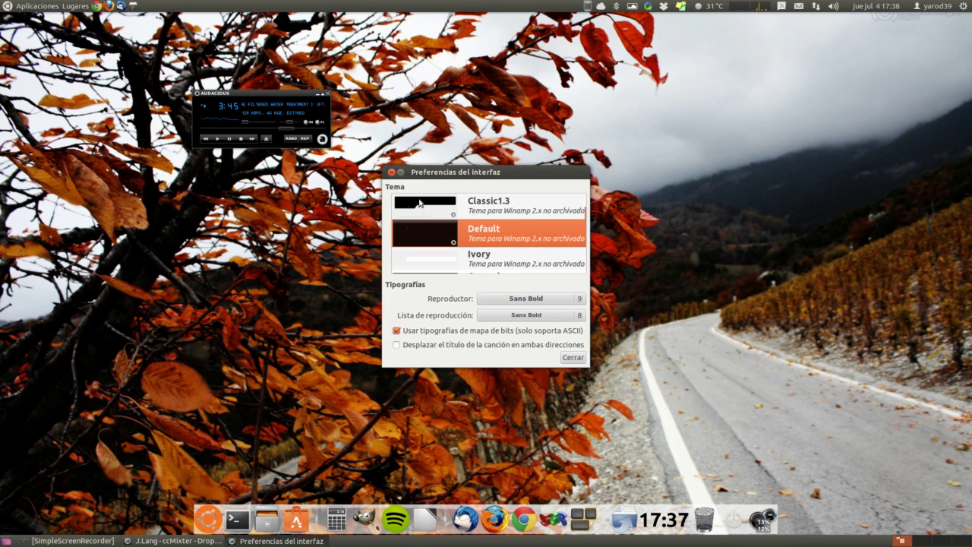
# - Try the themes Classic1.3, Default, Ivory, Osmosis, Refugee and TinyPlayer one after another
pyautogui.click(451, 206)
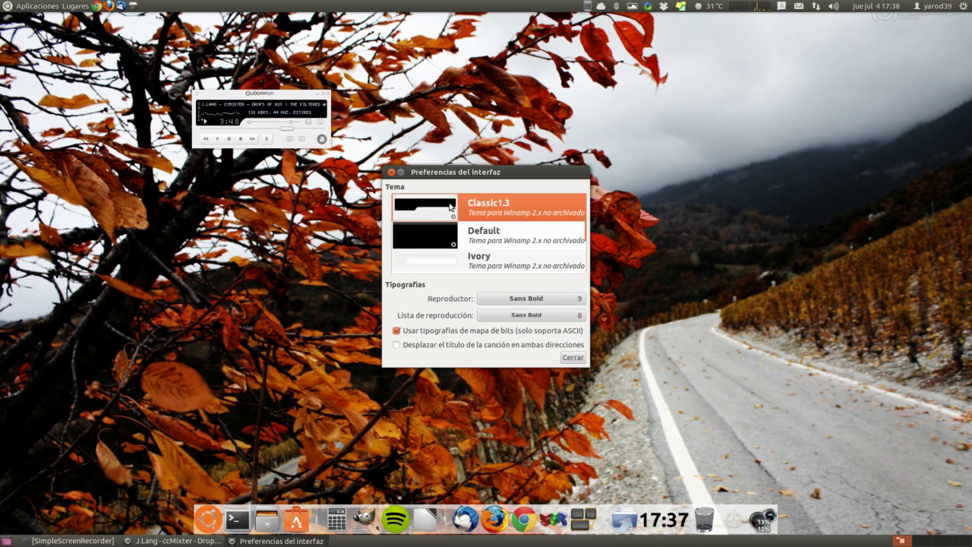
pyautogui.click(441, 230)
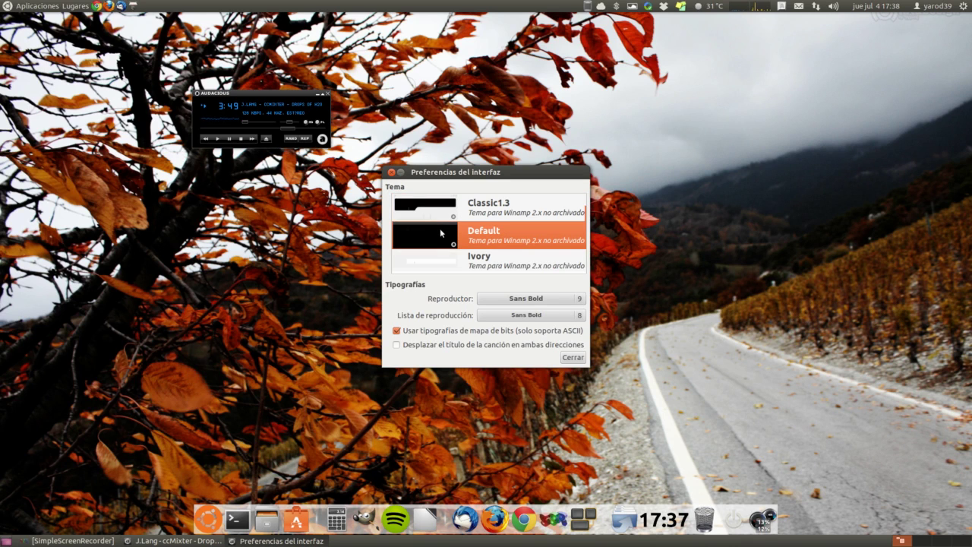
pyautogui.click(444, 258)
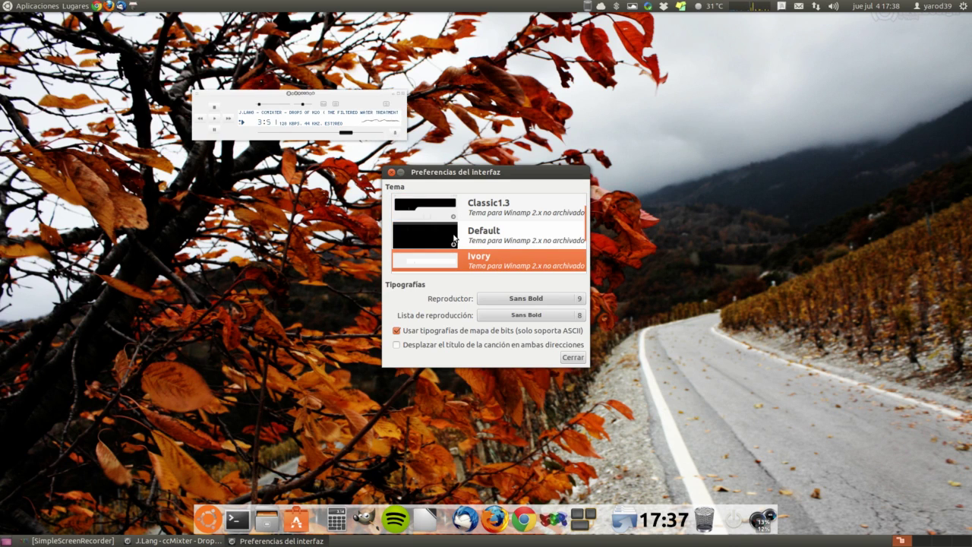
pyautogui.scroll(-1, 453, 240)
pyautogui.click(448, 252)
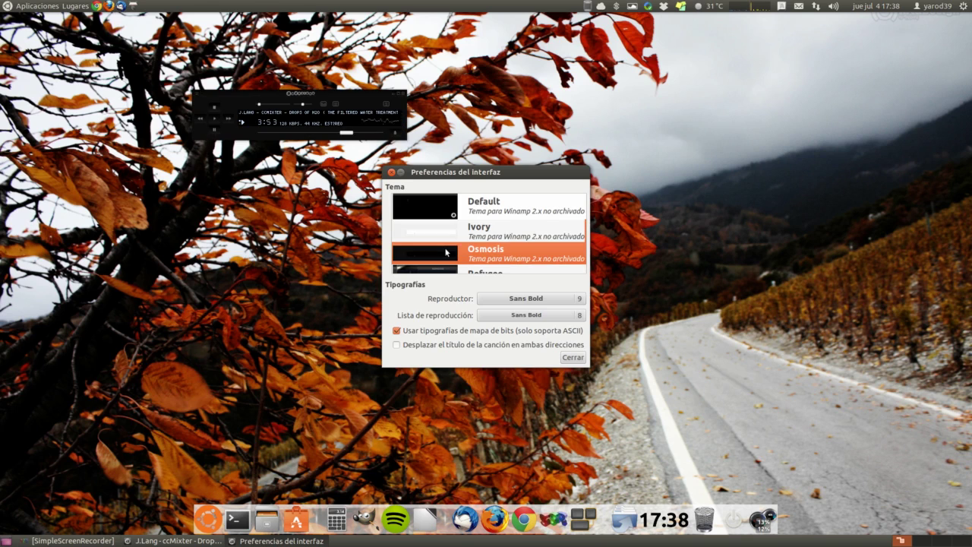
pyautogui.scroll(-1, 446, 252)
pyautogui.click(446, 252)
pyautogui.scroll(-1, 447, 252)
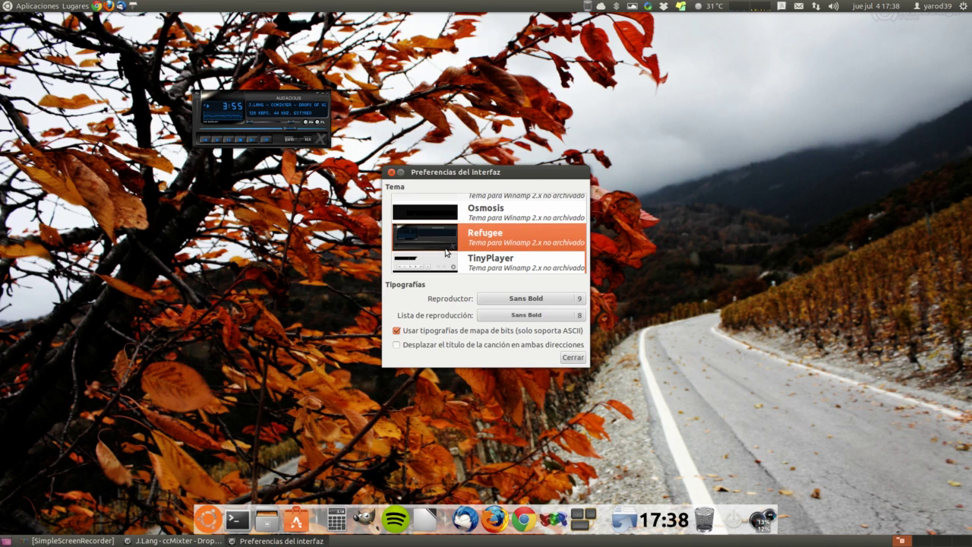
pyautogui.click(449, 268)
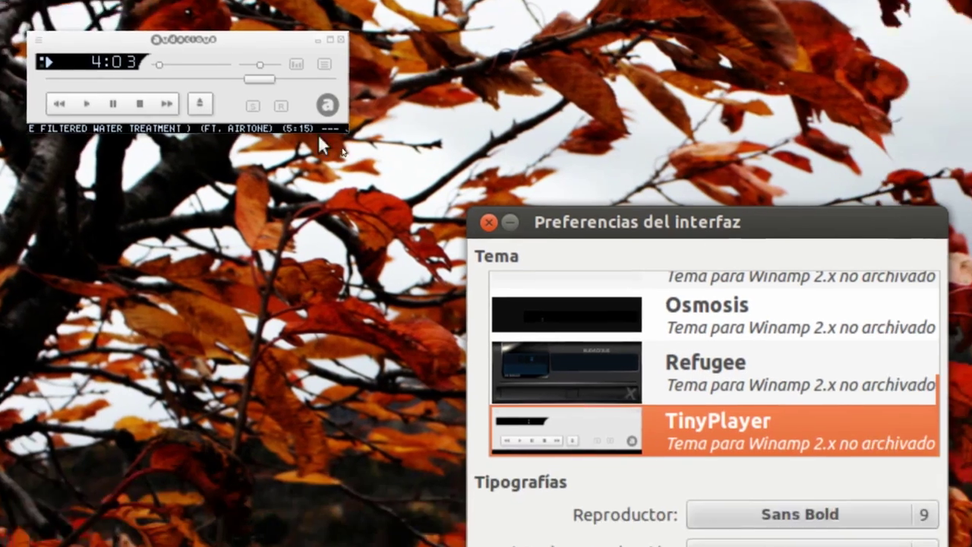
# - Set the player's theme to Osmosis and close the interface preferences
pyautogui.click(581, 378)
pyautogui.click(570, 323)
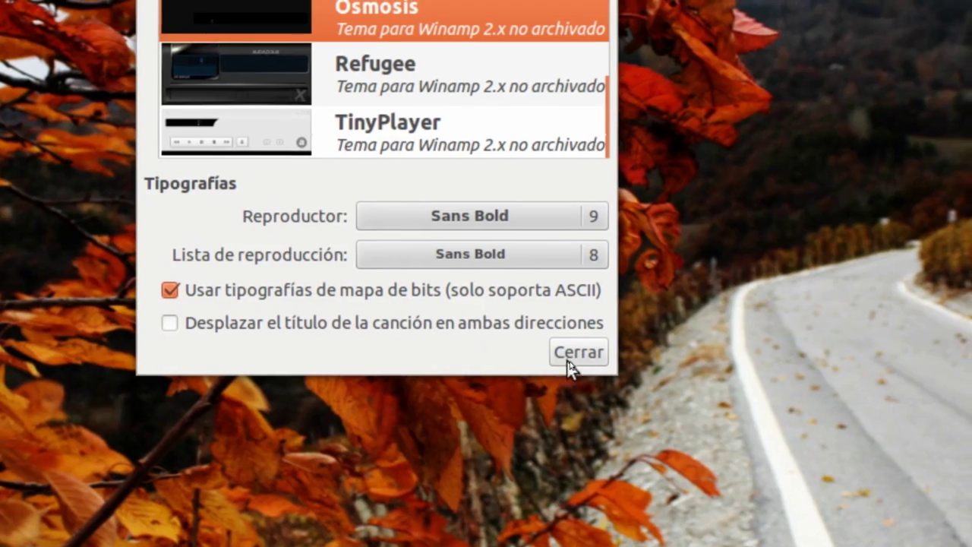
pyautogui.click(571, 354)
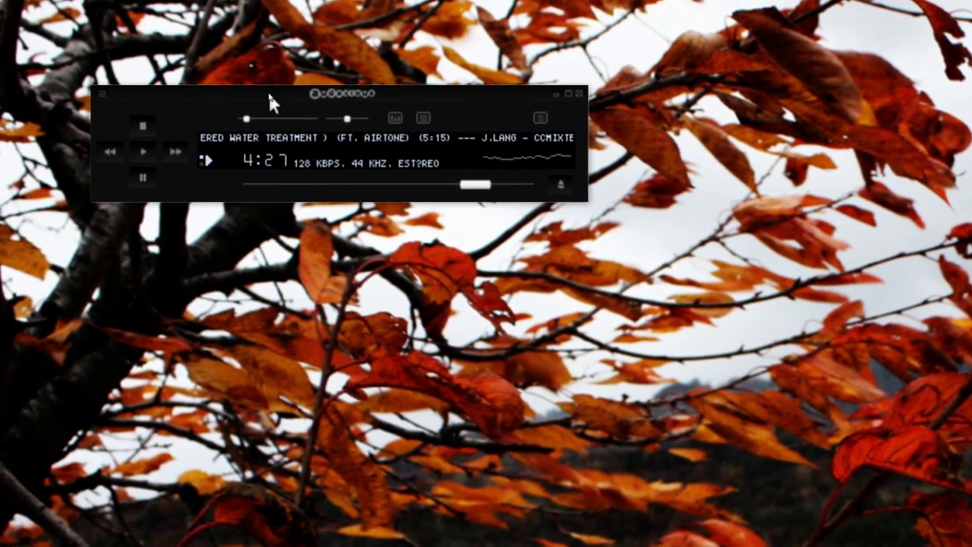
# - Open the player's interface preferences, look over the font (Tipografías) options and close them
pyautogui.rightClick(118, 60)
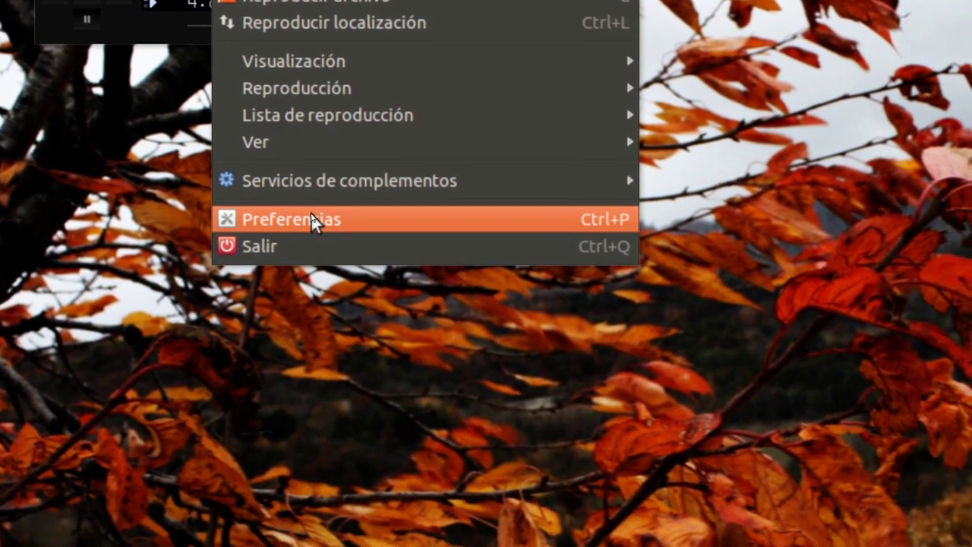
pyautogui.moveTo(323, 186)
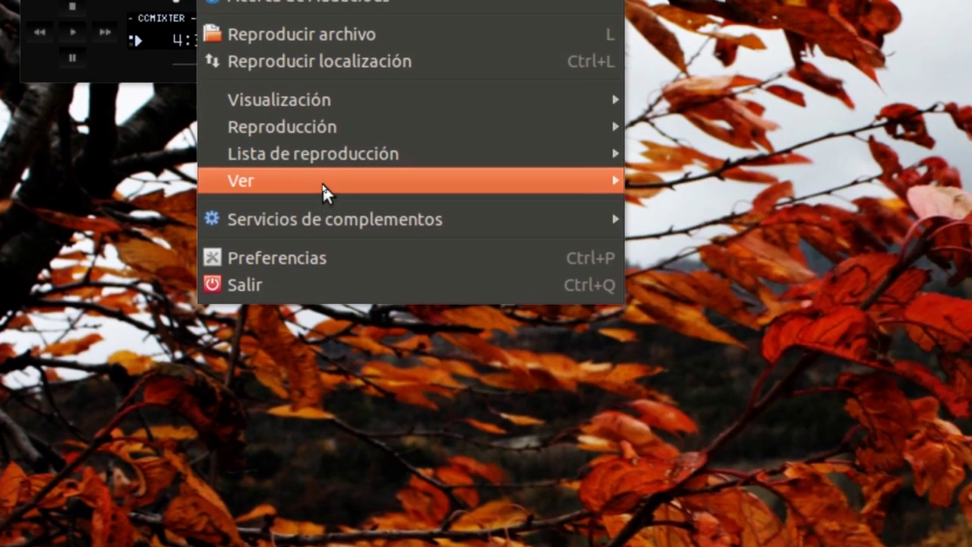
pyautogui.moveTo(330, 159)
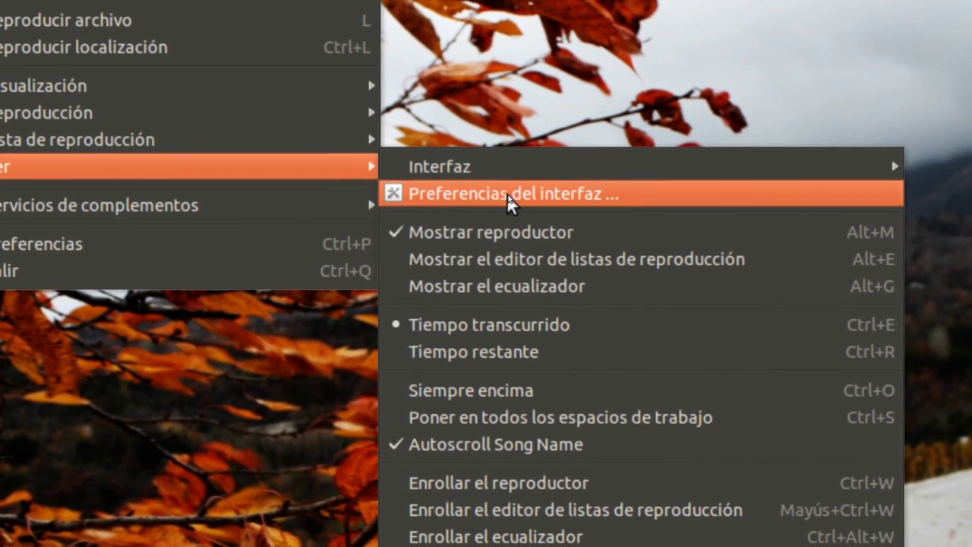
pyautogui.click(506, 193)
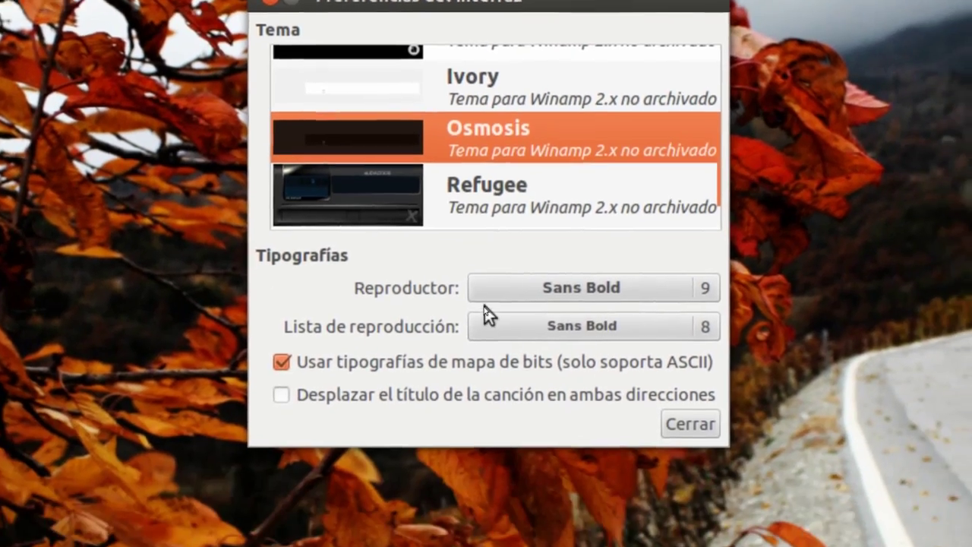
pyautogui.click(562, 351)
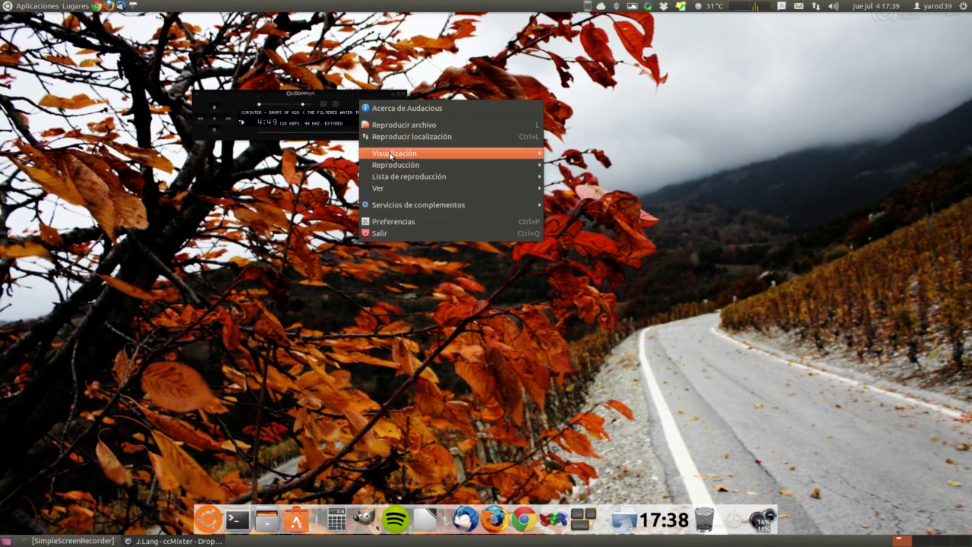
# - Open the Sonido preferences, view the output plugins while keeping PulseAudio Output, and switch Modo de álbum on and back off
pyautogui.moveTo(494, 190)
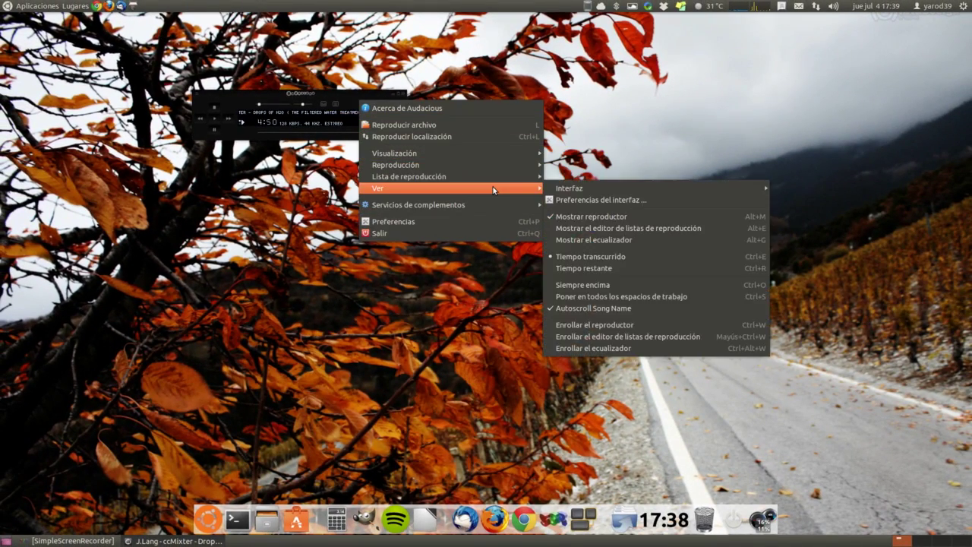
pyautogui.click(449, 221)
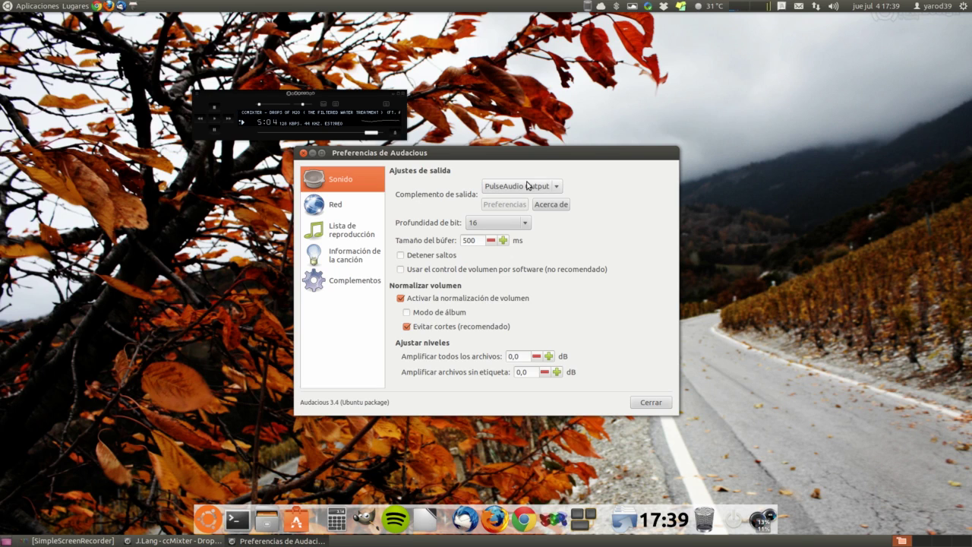
pyautogui.click(557, 189)
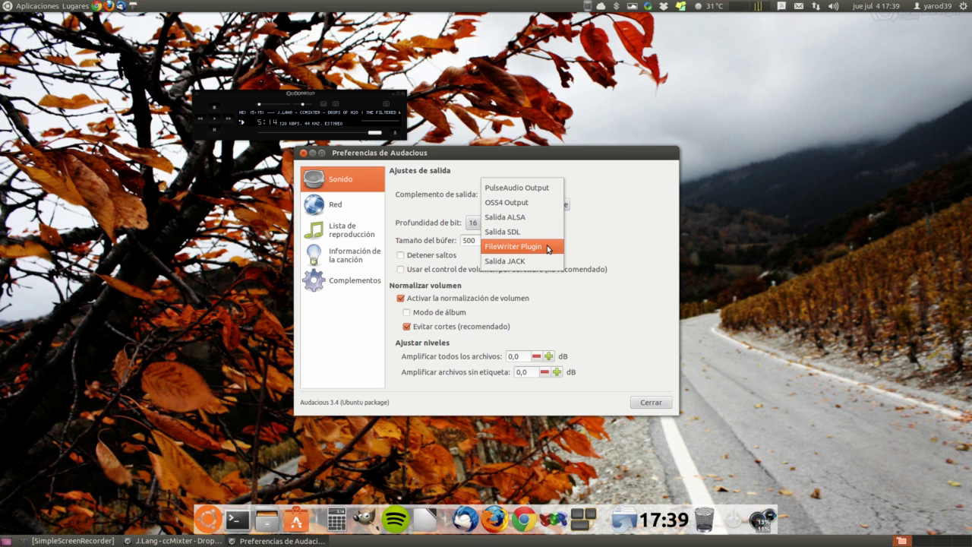
pyautogui.click(552, 190)
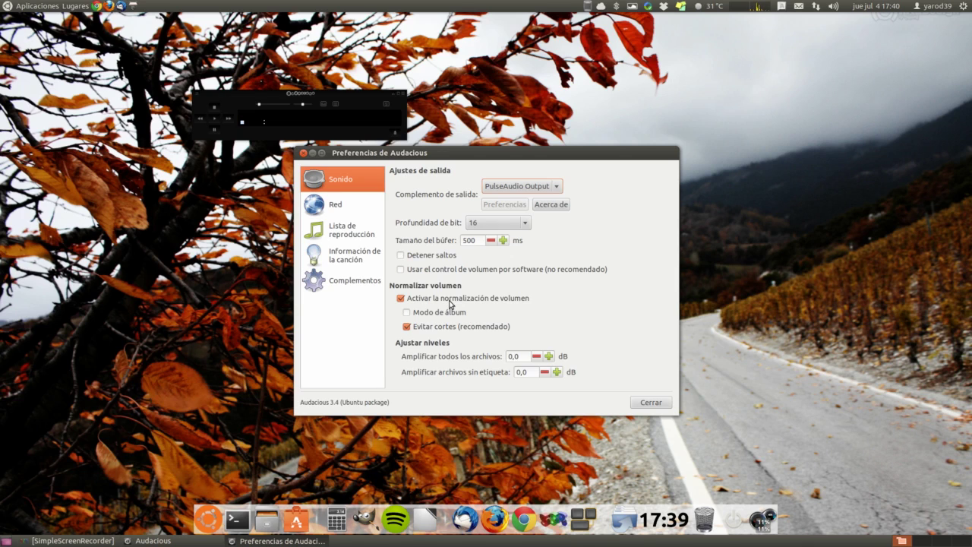
pyautogui.click(452, 315)
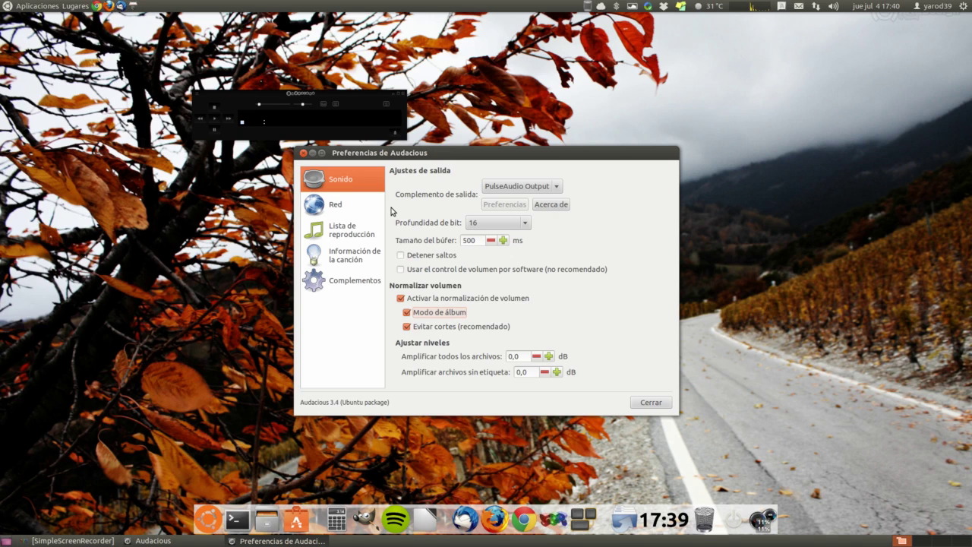
pyautogui.click(423, 314)
# - Look through the Red, Lista de reproducción and Información de la canción preference sections
pyautogui.click(357, 209)
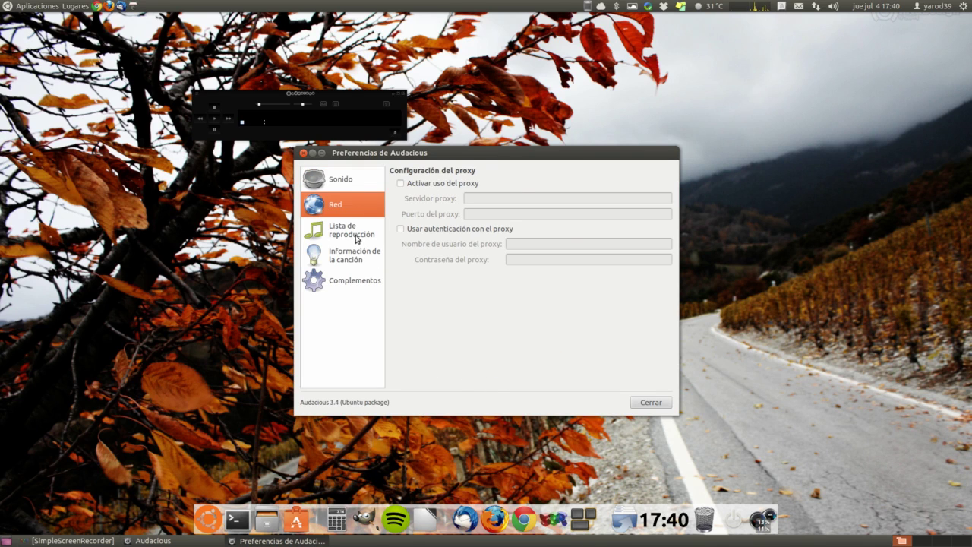
pyautogui.click(356, 239)
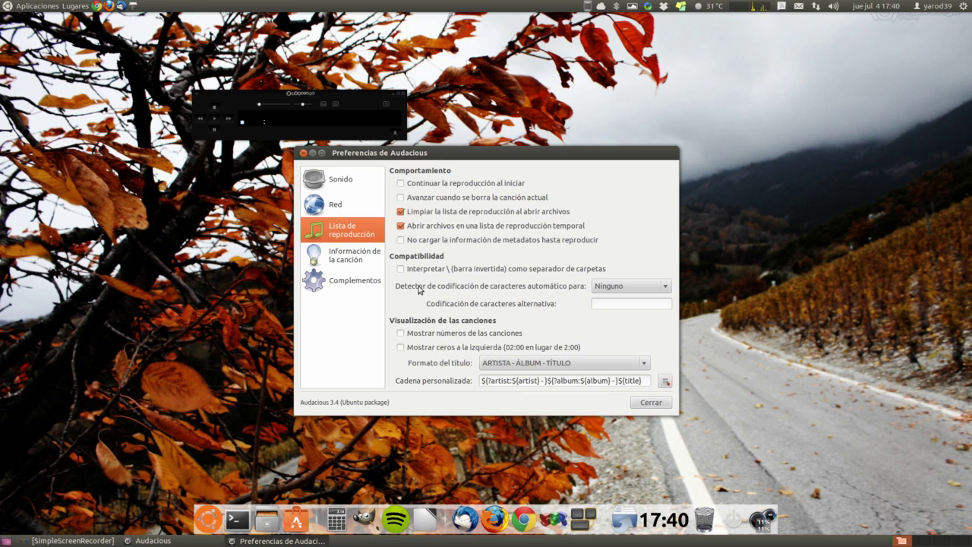
pyautogui.click(342, 257)
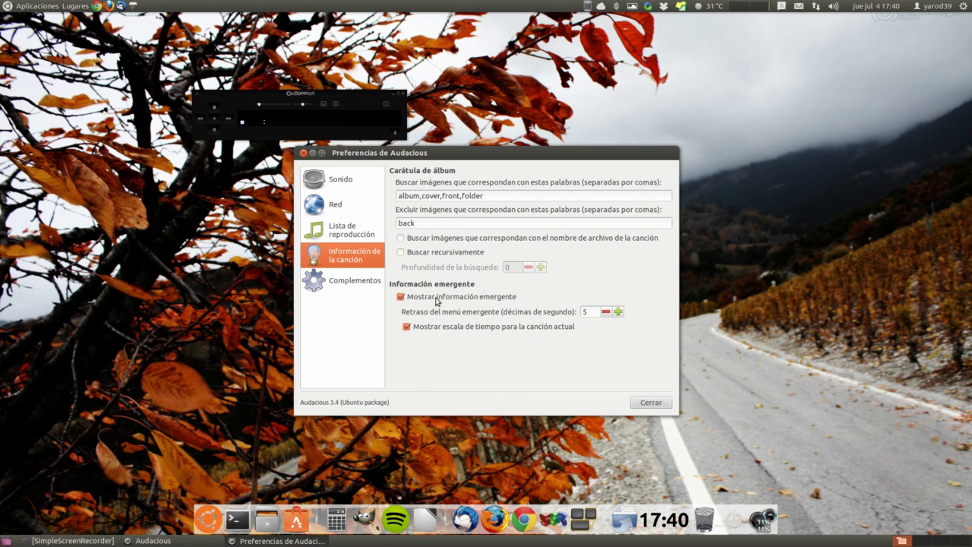
# - Review the Complementos categories Transporte, Lista de reproducción, Entrada, Efecto, Visualización and General, and close the preferences
pyautogui.click(357, 283)
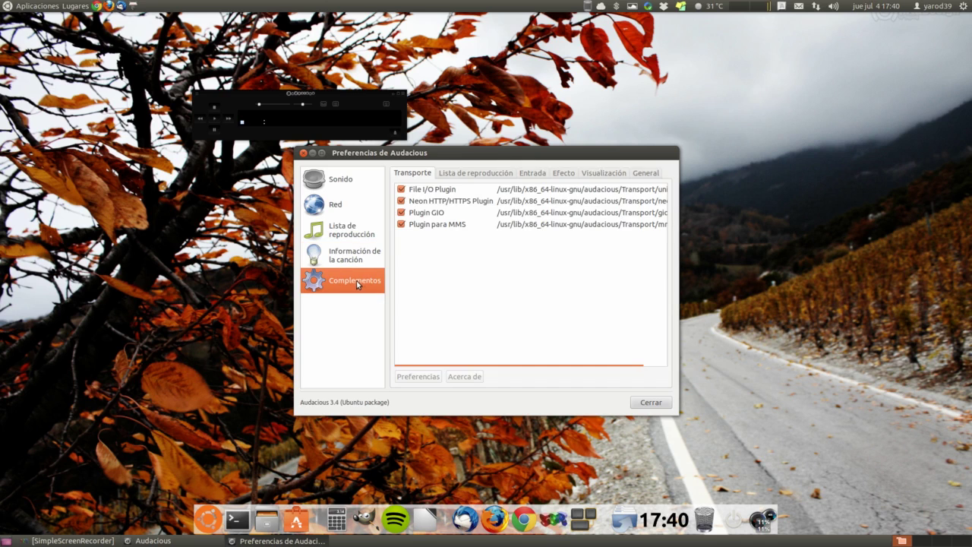
pyautogui.click(466, 176)
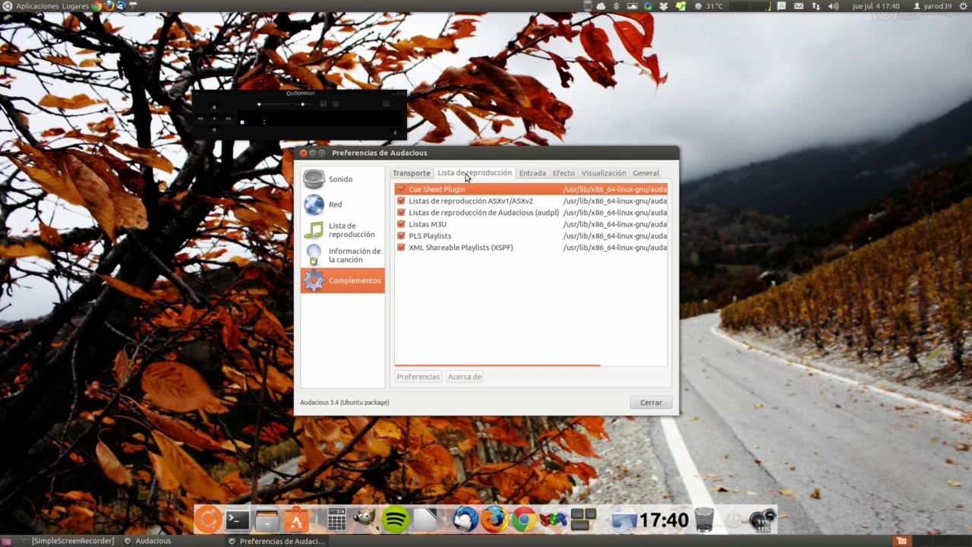
pyautogui.click(531, 175)
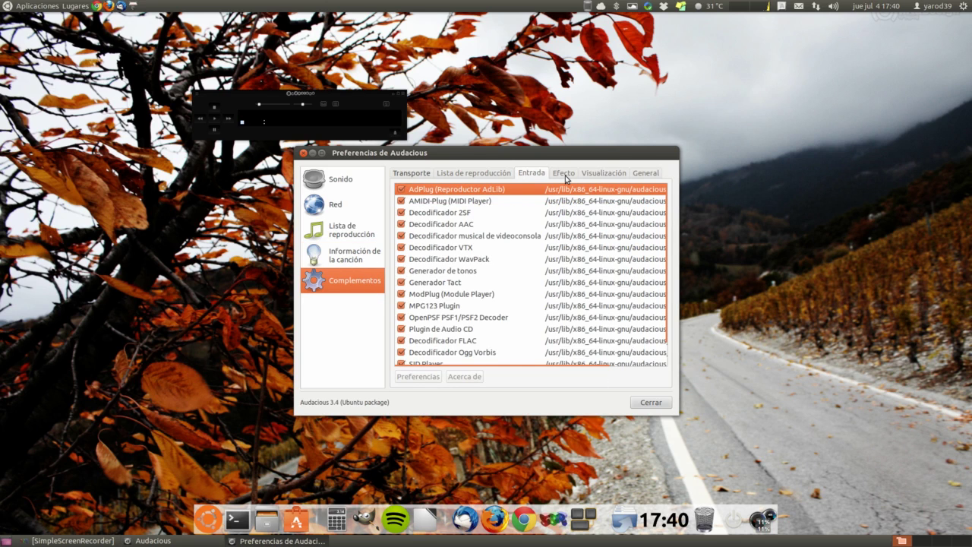
pyautogui.click(565, 175)
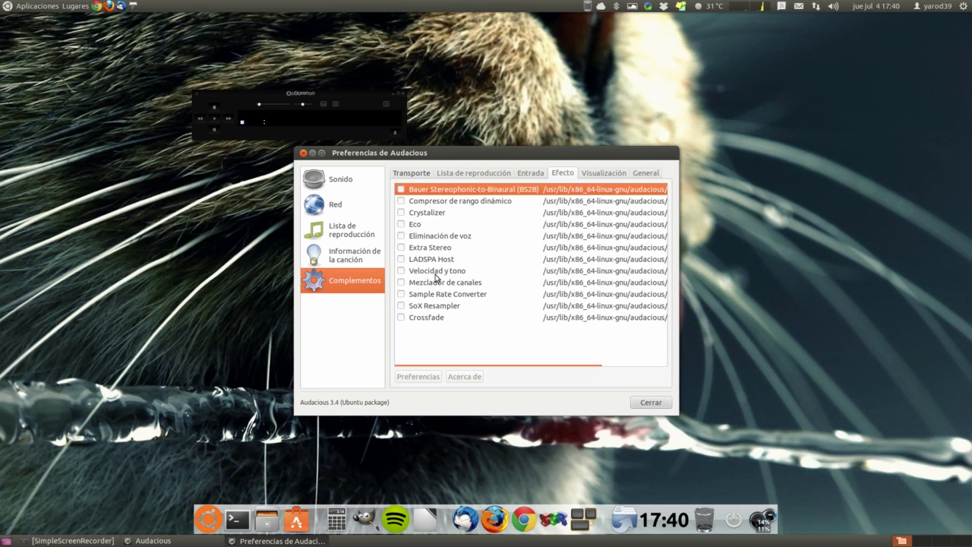
pyautogui.click(603, 174)
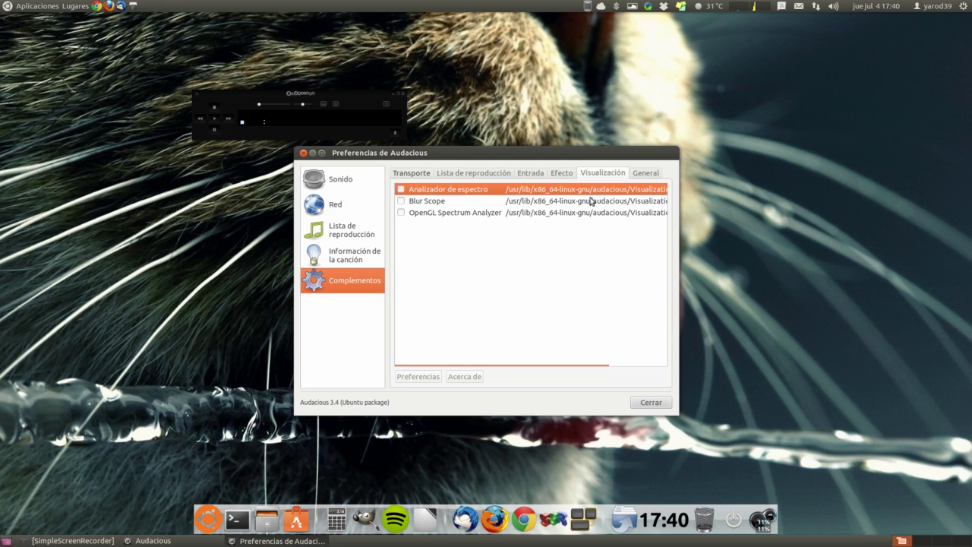
pyautogui.click(658, 176)
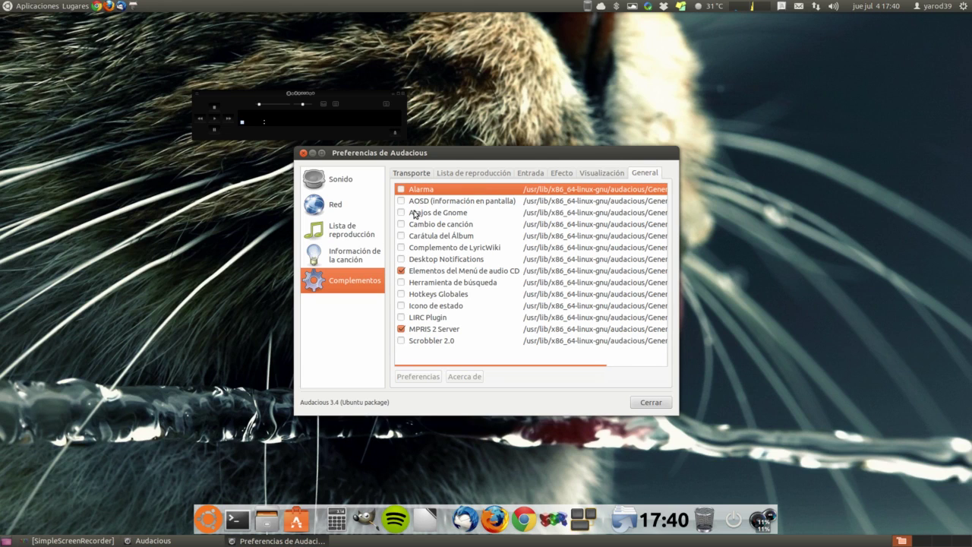
pyautogui.click(650, 404)
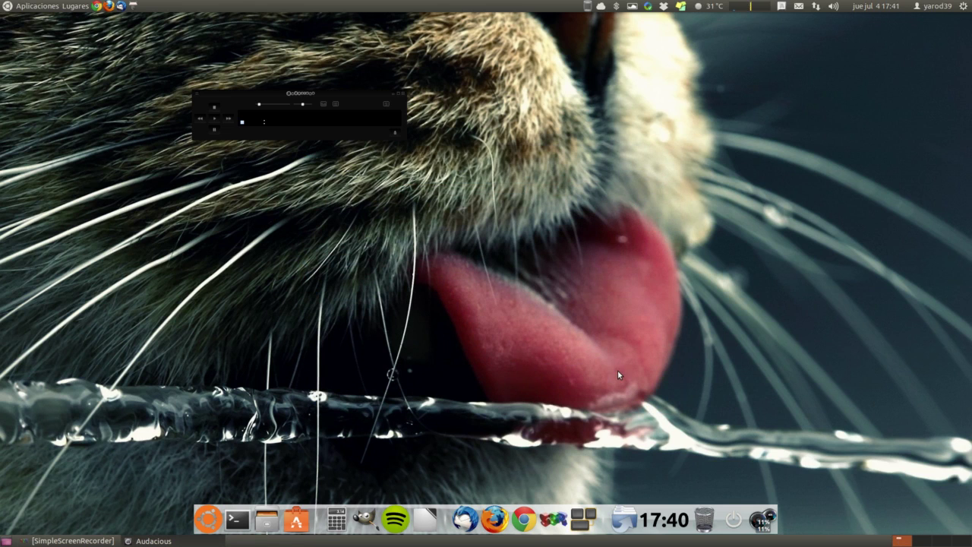
# - Review the player's playlist, view and plugin services options, and briefly open and close the general preferences
pyautogui.rightClick(339, 129)
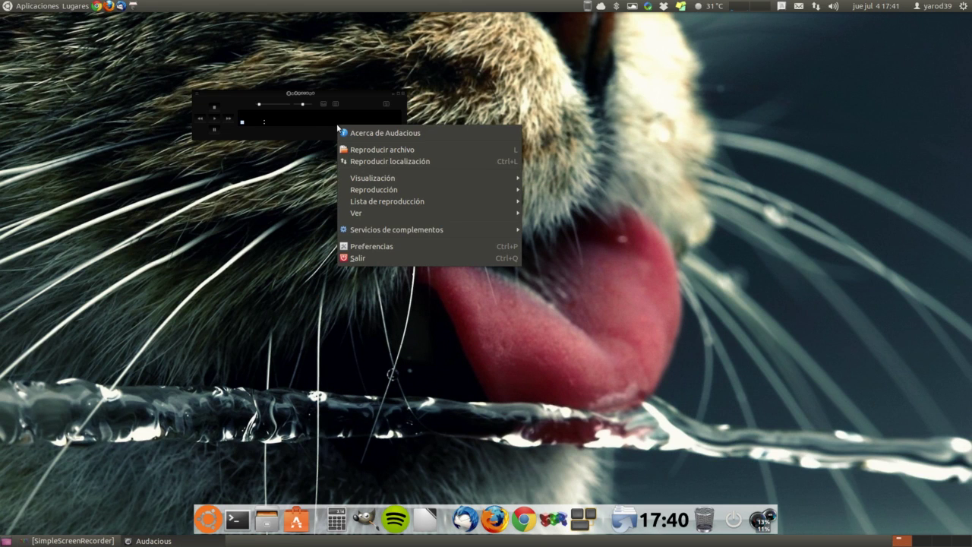
pyautogui.moveTo(354, 201)
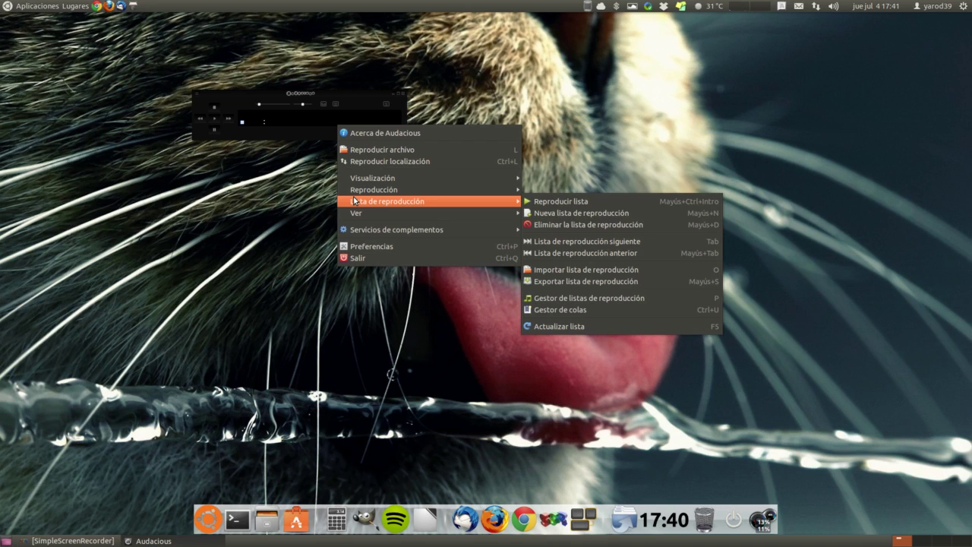
pyautogui.moveTo(364, 218)
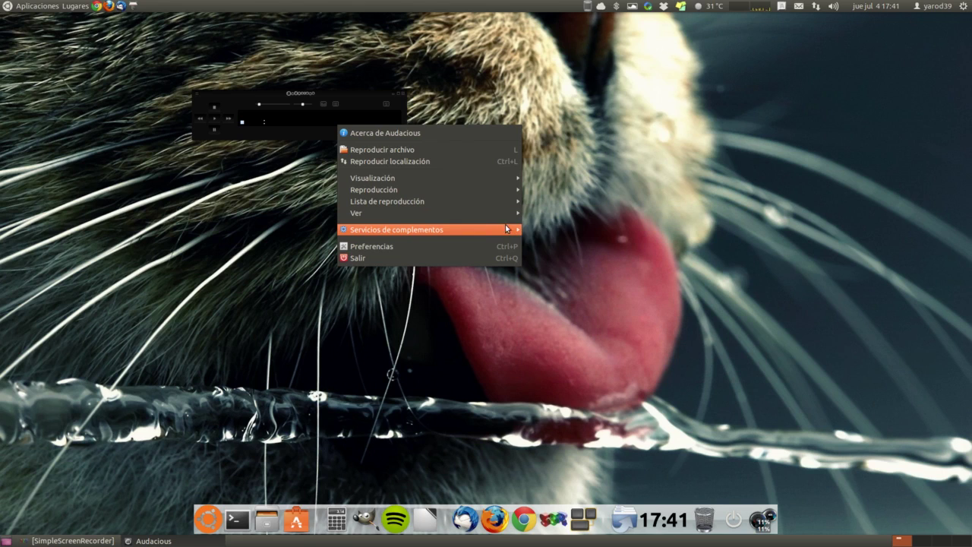
pyautogui.click(473, 247)
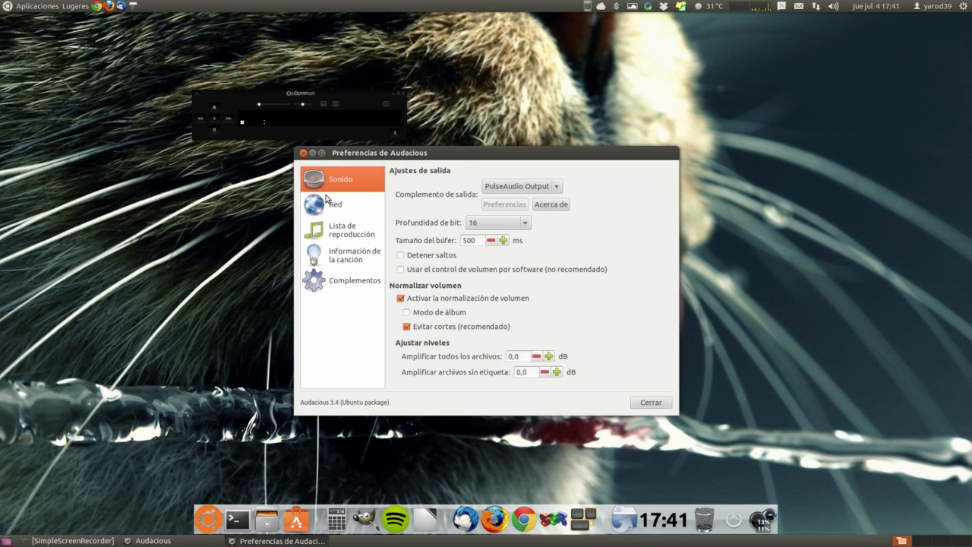
pyautogui.click(303, 153)
# - Review the visualization mode and interface type options and open Preferencias del interfaz
pyautogui.rightClick(269, 101)
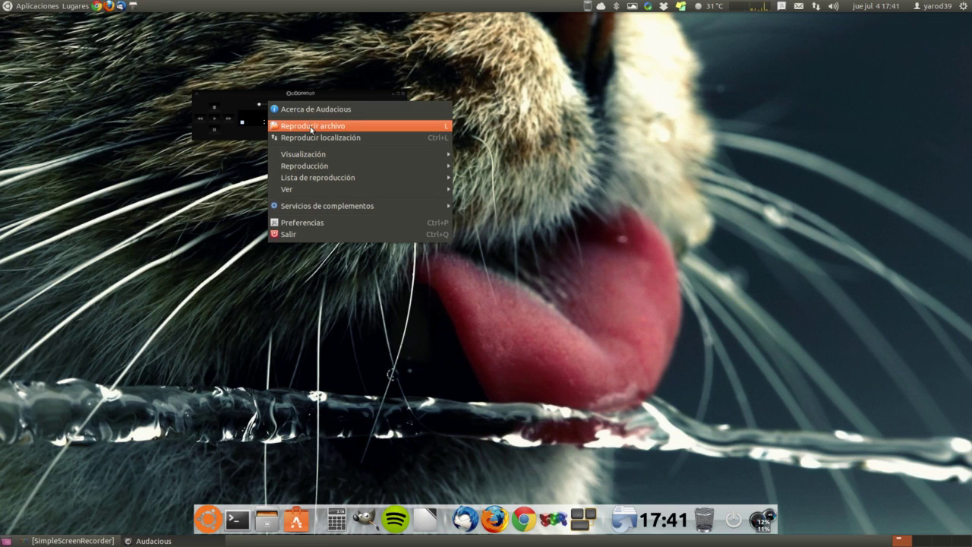
pyautogui.moveTo(316, 154)
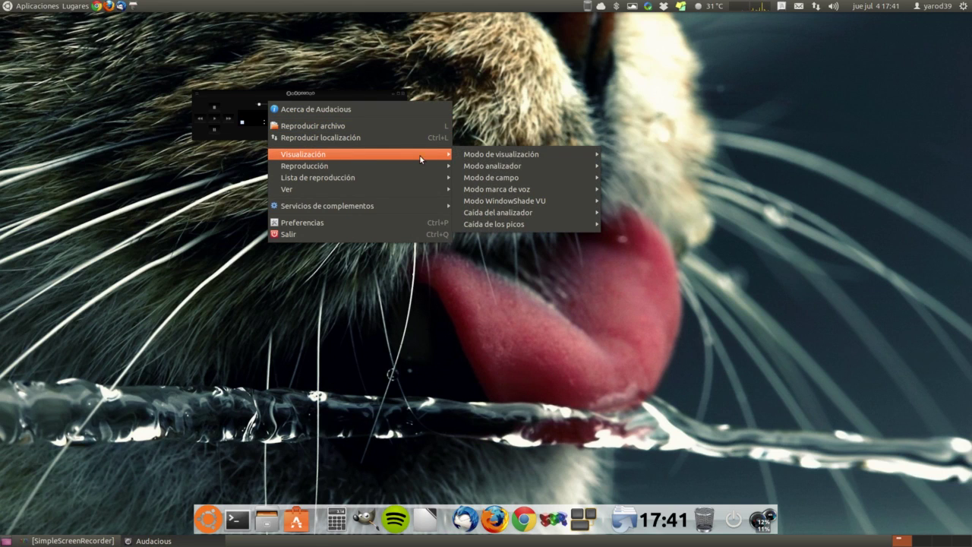
pyautogui.moveTo(510, 159)
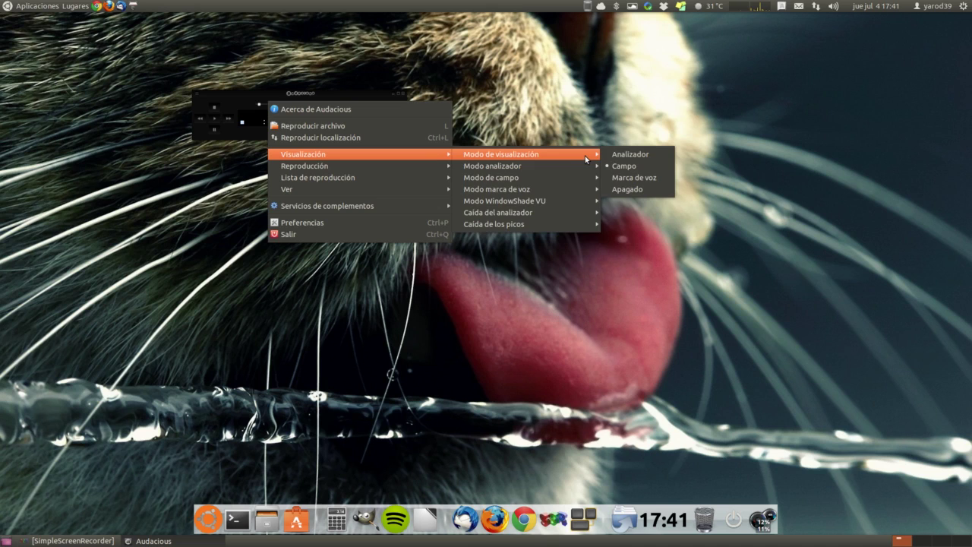
pyautogui.moveTo(406, 169)
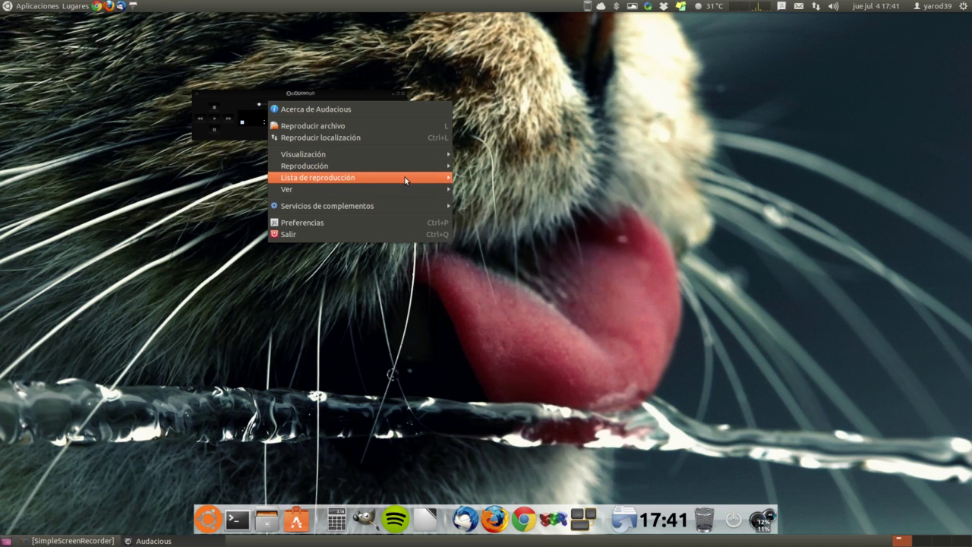
pyautogui.moveTo(403, 189)
pyautogui.moveTo(474, 191)
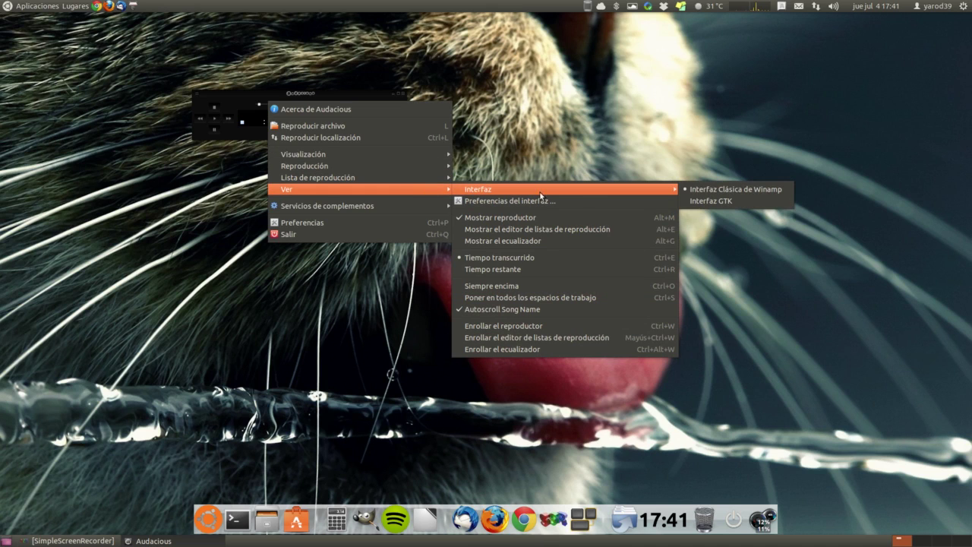
pyautogui.click(617, 200)
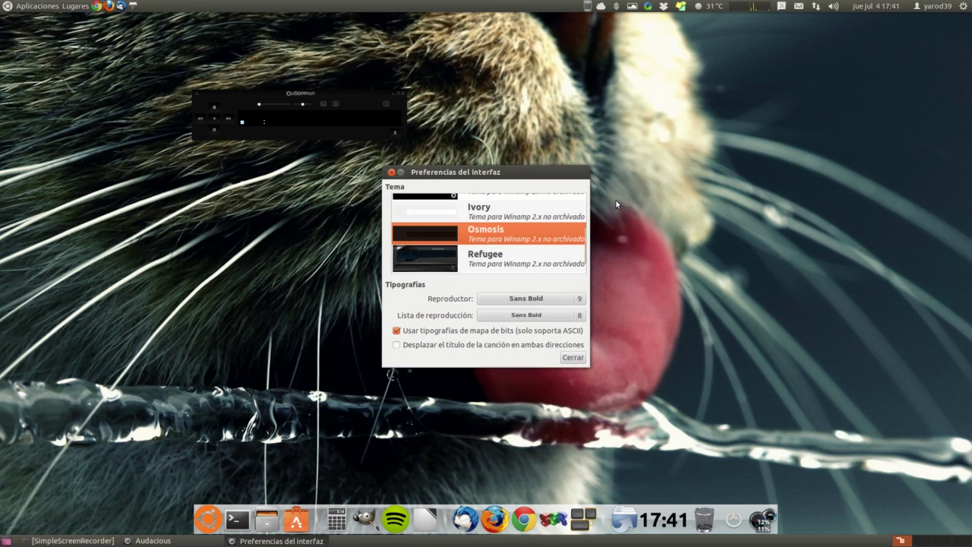
# - Try the Refugee theme, set the player's theme to Default and close the interface preferences
pyautogui.click(481, 259)
pyautogui.scroll(3, 479, 253)
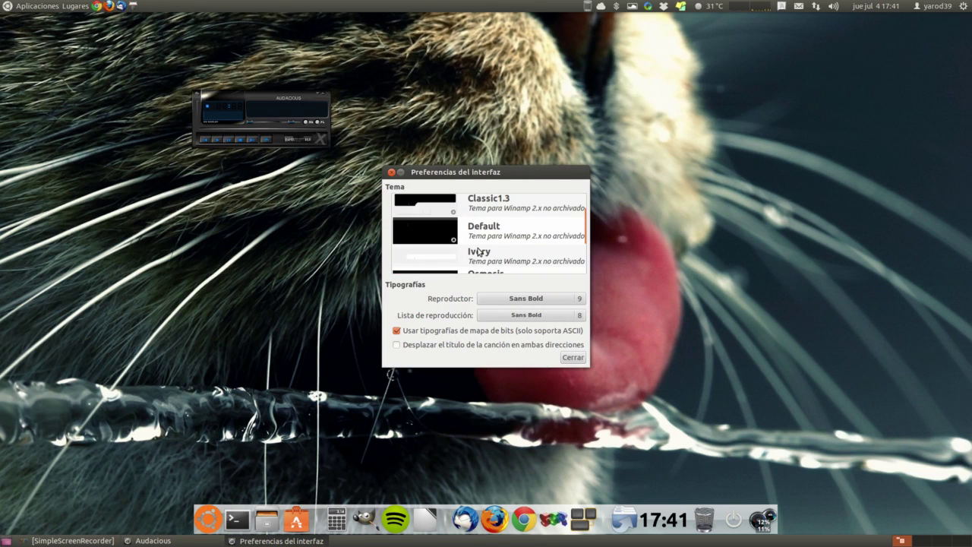
pyautogui.click(477, 229)
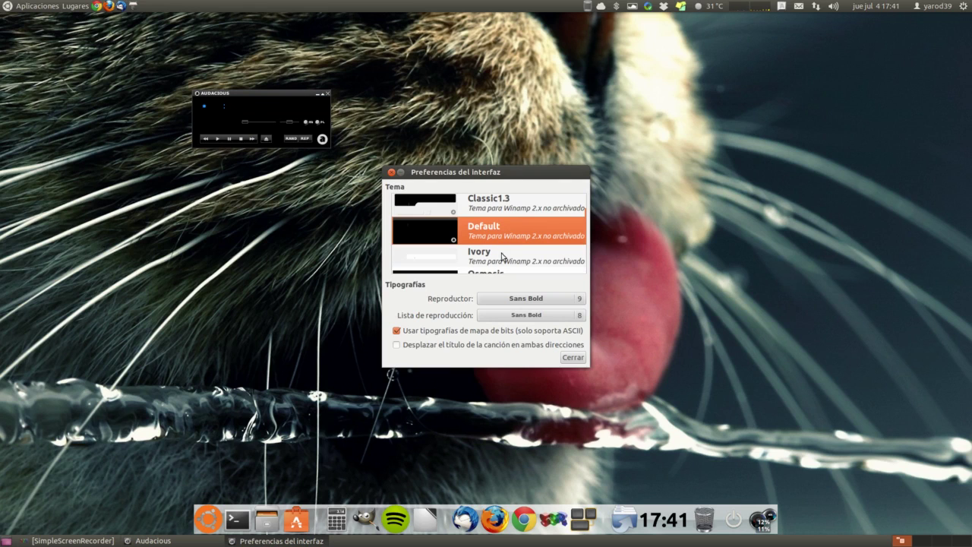
pyautogui.click(573, 359)
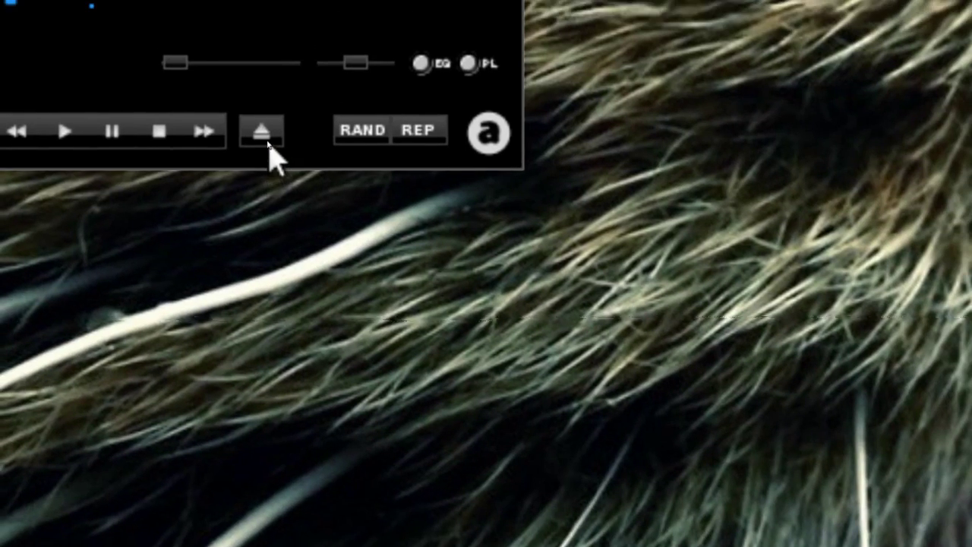
# - Open and play the Drops of H2O song file from the Música folder
pyautogui.click(537, 300)
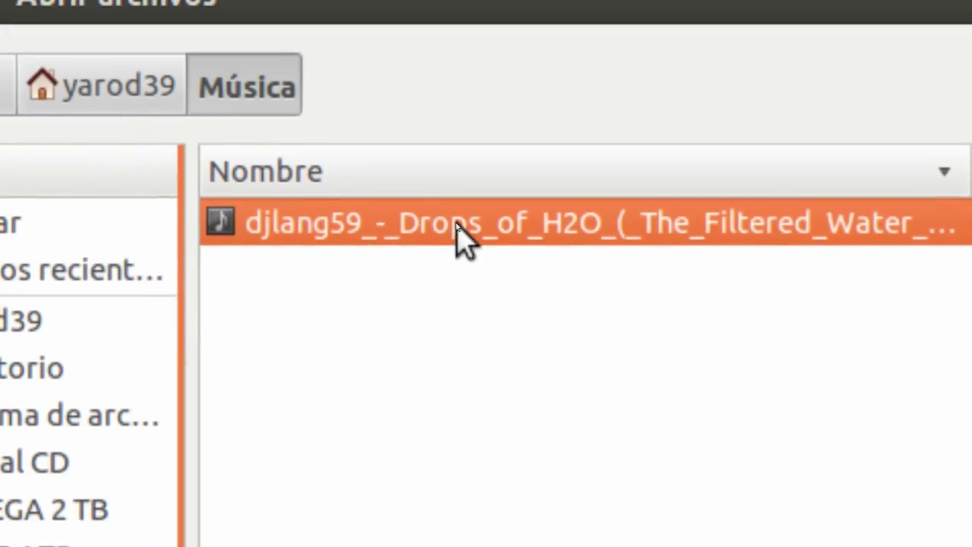
pyautogui.doubleClick(460, 228)
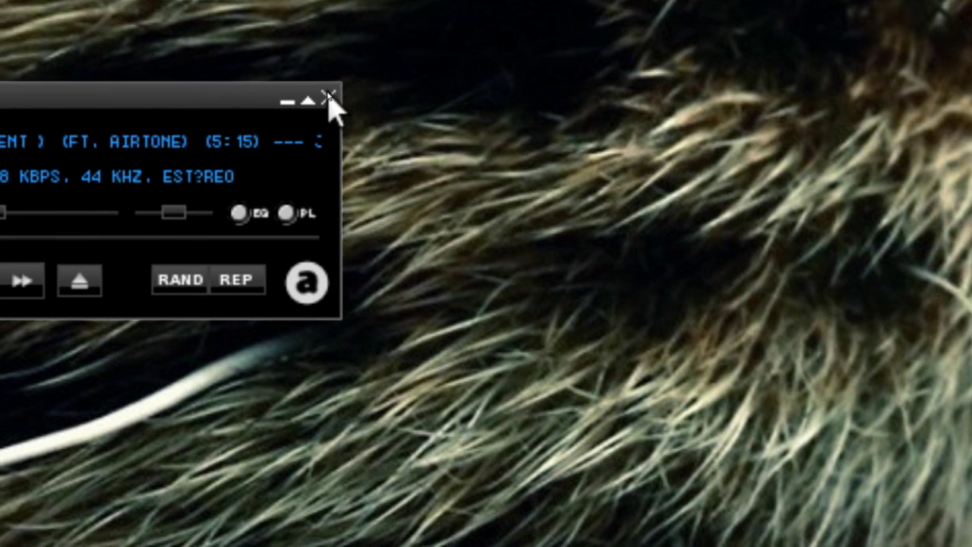
# - Close the music player window and open a terminal
pyautogui.click(327, 94)
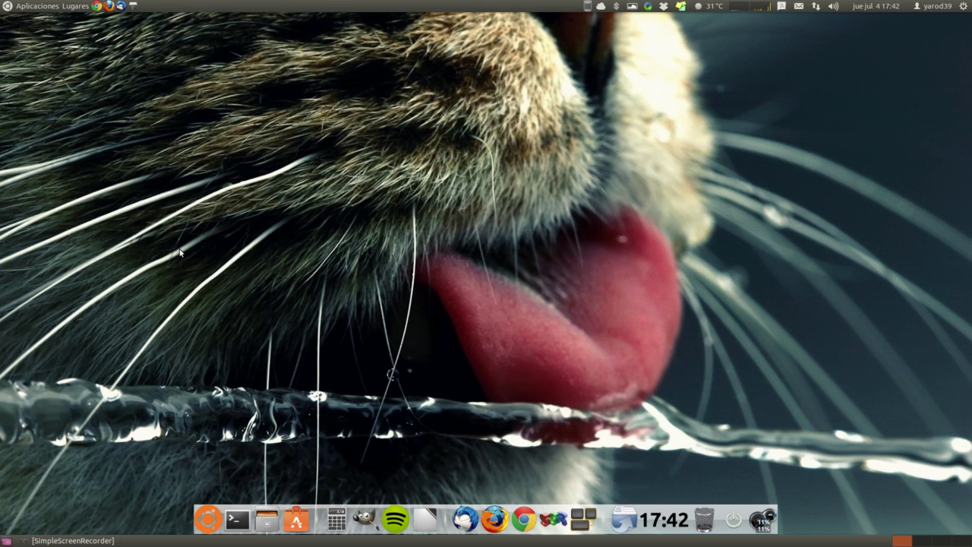
pyautogui.click(240, 523)
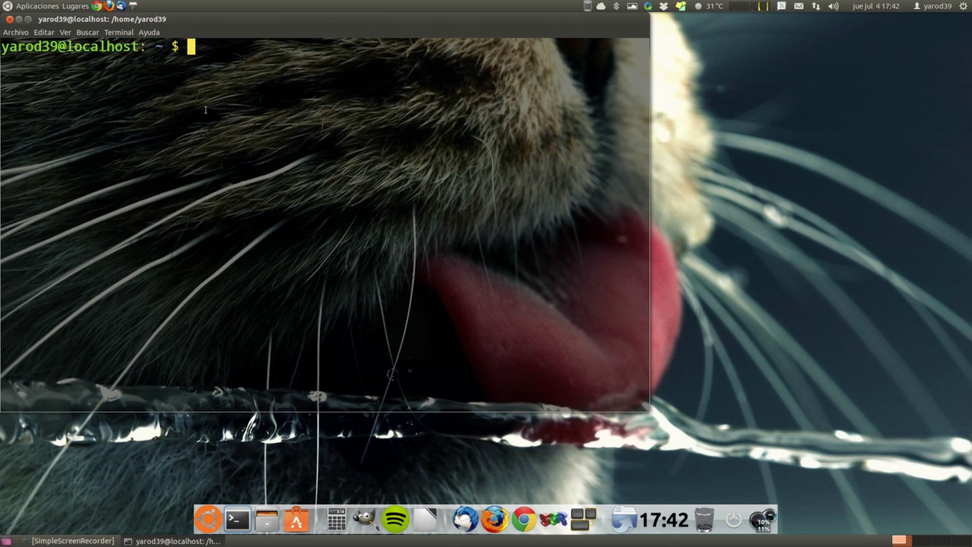
pyautogui.write('aud')
pyautogui.press('BackSpace')
pyautogui.press('BackSpace')
pyautogui.press('BackSpace')
pyautogui.write('sudo add')
pyautogui.press('BackSpace')
pyautogui.write('-apt-reposit')
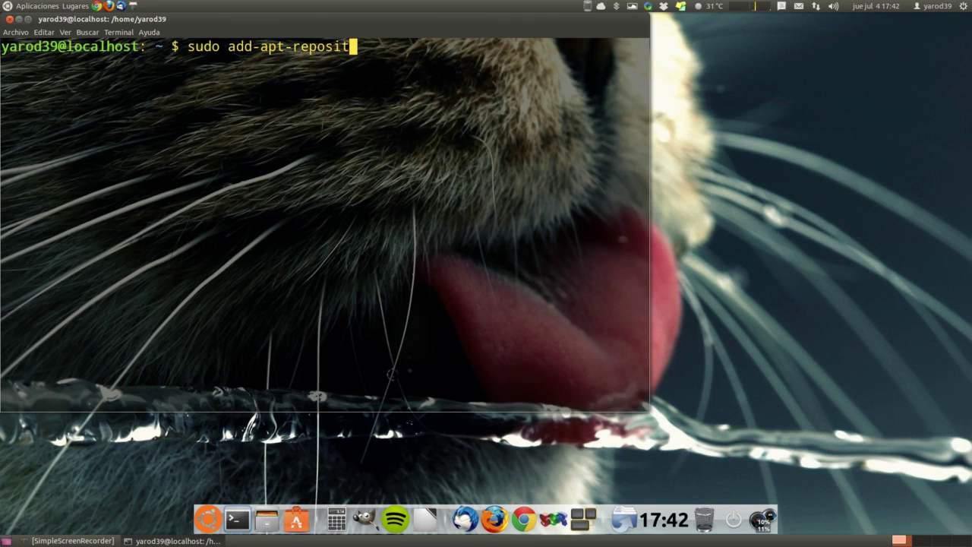
pyautogui.write('ory p')
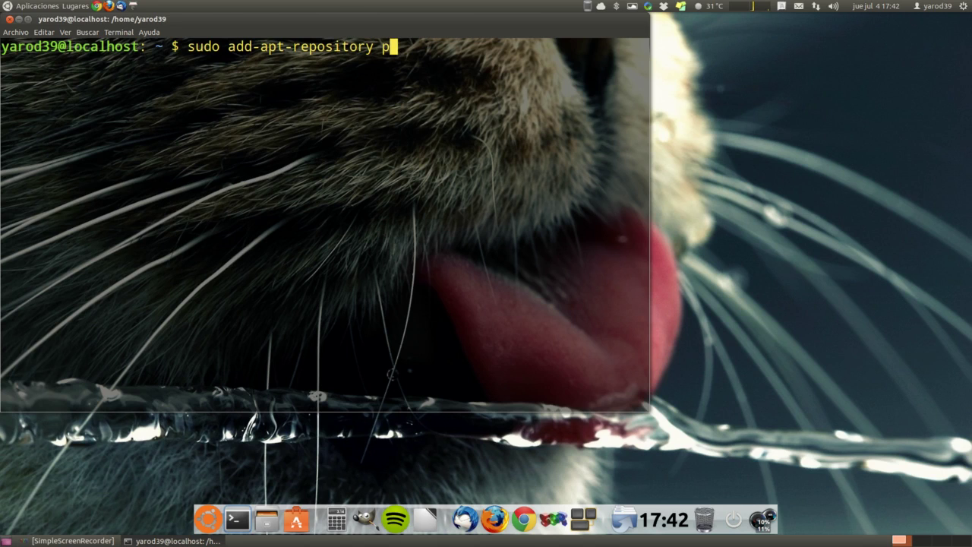
pyautogui.write('pa:nilari')
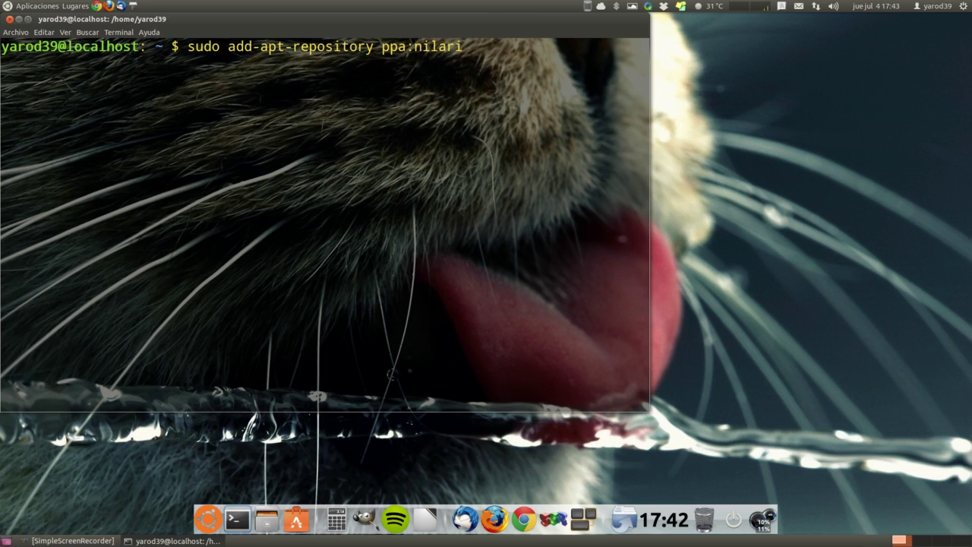
pyautogui.write('mogard')
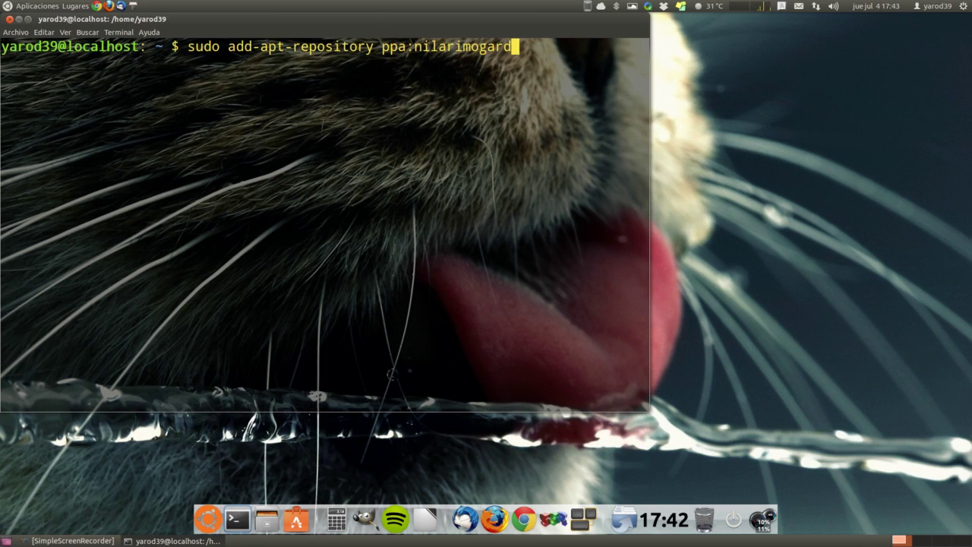
pyautogui.write('/webd')
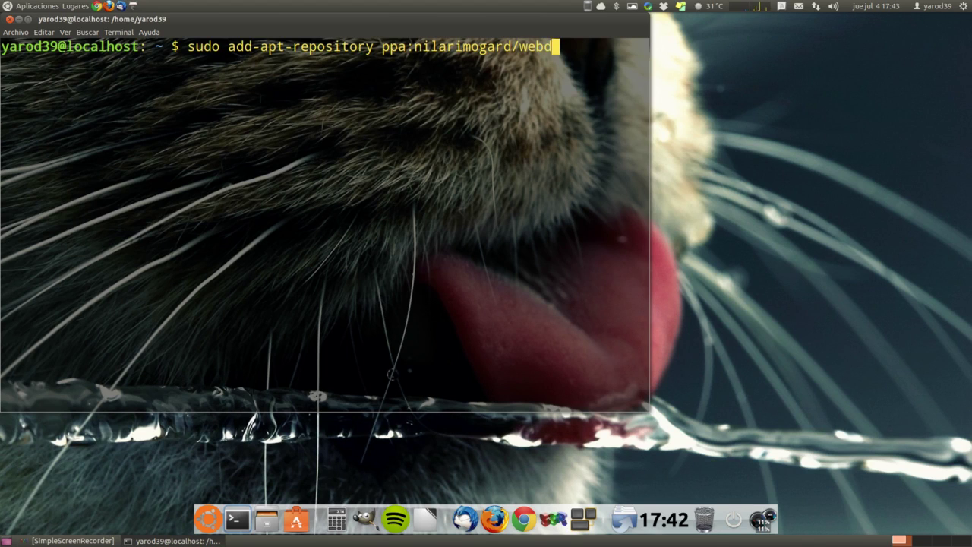
pyautogui.press('BackSpace')
pyautogui.write('u')
pyautogui.write('pd8')
pyautogui.press('BackSpace')
pyautogui.press('BackSpace')
pyautogui.press('BackSpace')
pyautogui.press('BackSpace')
pyautogui.press('BackSpace')
pyautogui.press('BackSpace')
pyautogui.press('BackSpace')
pyautogui.press('BackSpace')
pyautogui.press('BackSpace')
pyautogui.press('BackSpace')
pyautogui.press('BackSpace')
pyautogui.press('BackSpace')
pyautogui.press('BackSpace')
pyautogui.press('BackSpace')
pyautogui.press('BackSpace')
pyautogui.press('BackSpace')
pyautogui.press('BackSpace')
pyautogui.press('BackSpace')
pyautogui.press('BackSpace')
pyautogui.press('BackSpace')
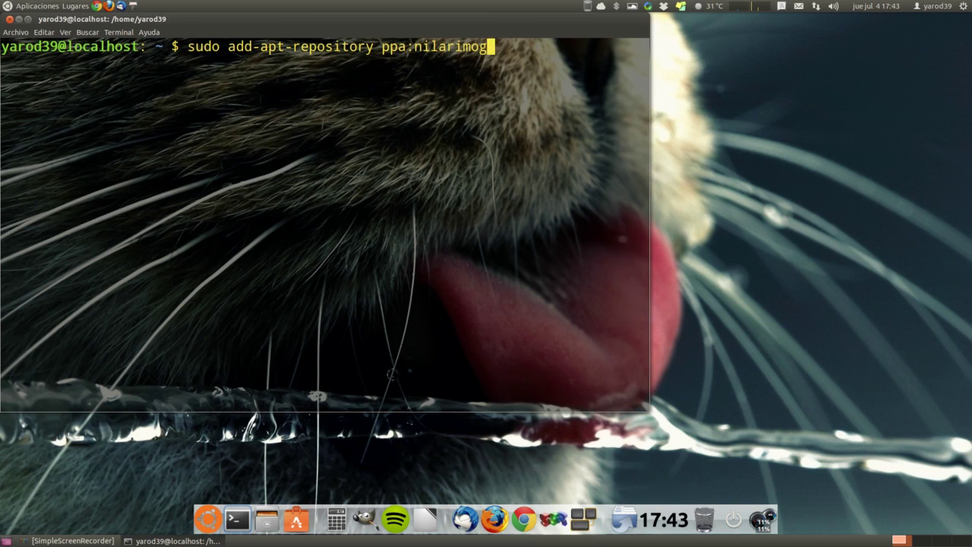
pyautogui.press('BackSpace')
pyautogui.press('BackSpace')
pyautogui.press('BackSpace')
pyautogui.press('BackSpace')
pyautogui.press('BackSpace')
pyautogui.press('BackSpace')
pyautogui.press('BackSpace')
pyautogui.press('BackSpace')
pyautogui.press('BackSpace')
pyautogui.press('BackSpace')
pyautogui.press('BackSpace')
pyautogui.press('BackSpace')
pyautogui.press('BackSpace')
pyautogui.press('BackSpace')
pyautogui.press('BackSpace')
pyautogui.press('BackSpace')
pyautogui.press('BackSpace')
pyautogui.press('BackSpace')
pyautogui.press('BackSpace')
pyautogui.press('BackSpace')
# - Run the escribir command in the terminal to get a blank writing area
pyautogui.write('esc')
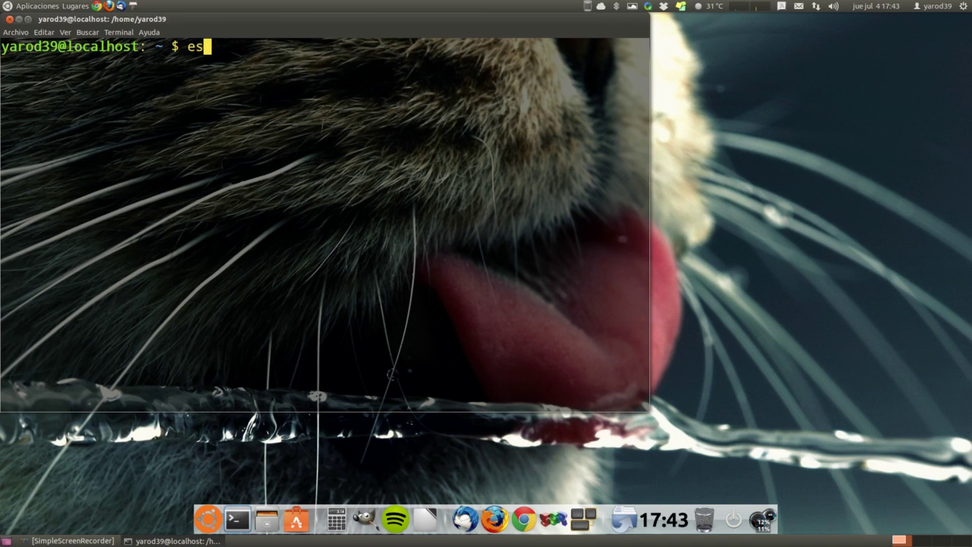
pyautogui.write('ribir')
pyautogui.press('Return')
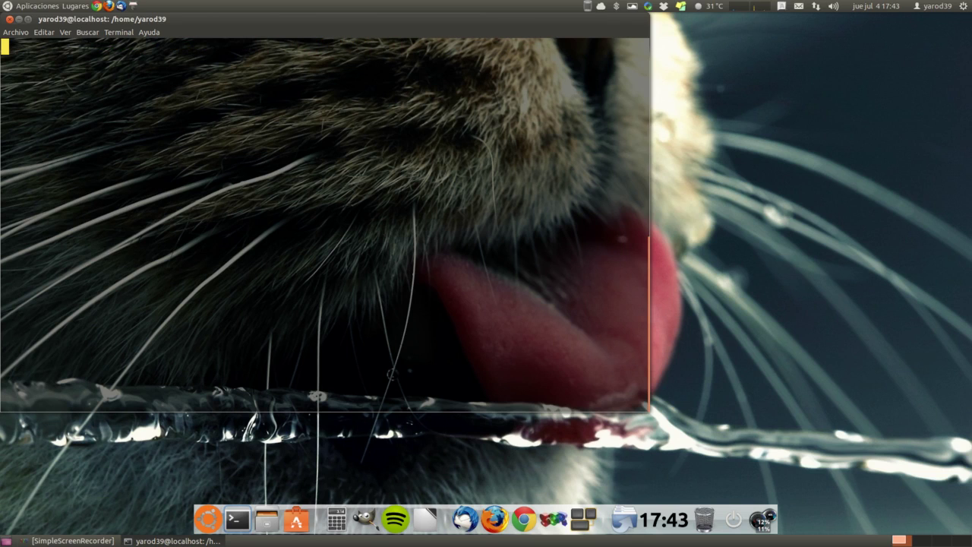
# - Write the line "sudo add-apt-repository ppa:nilarimogard/webupd8" in the terminal's blank writing area
pyautogui.write('sudo add-apt ')
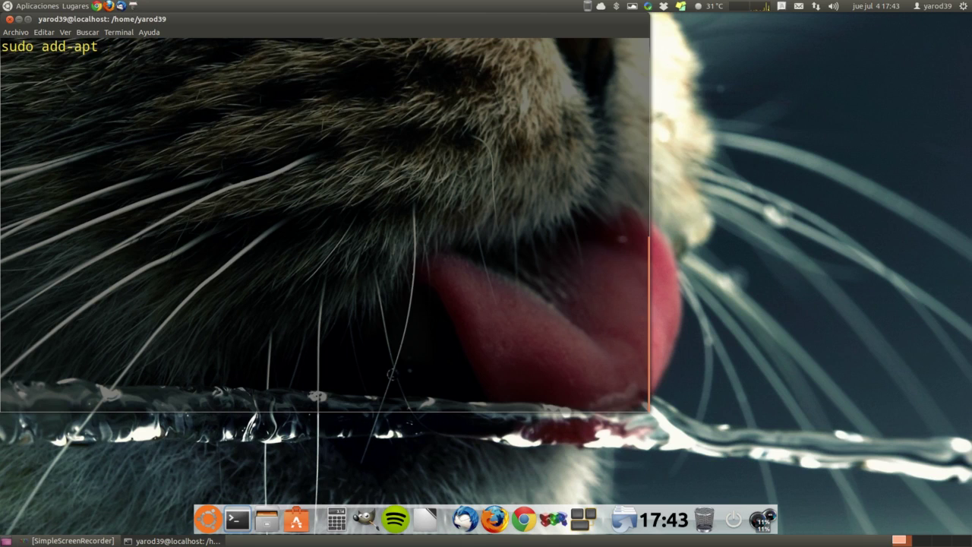
pyautogui.write('-repository ppa:')
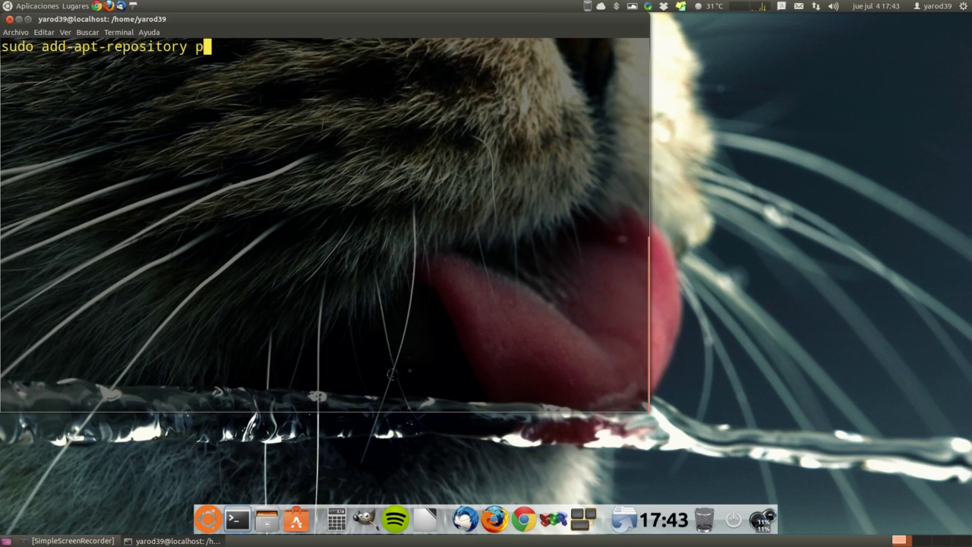
pyautogui.write('il')
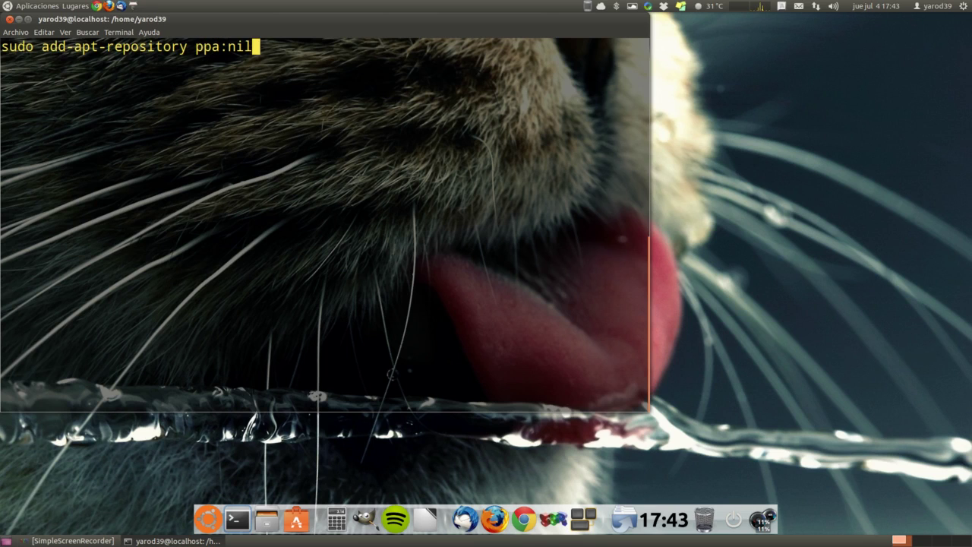
pyautogui.write('arimogard/webd')
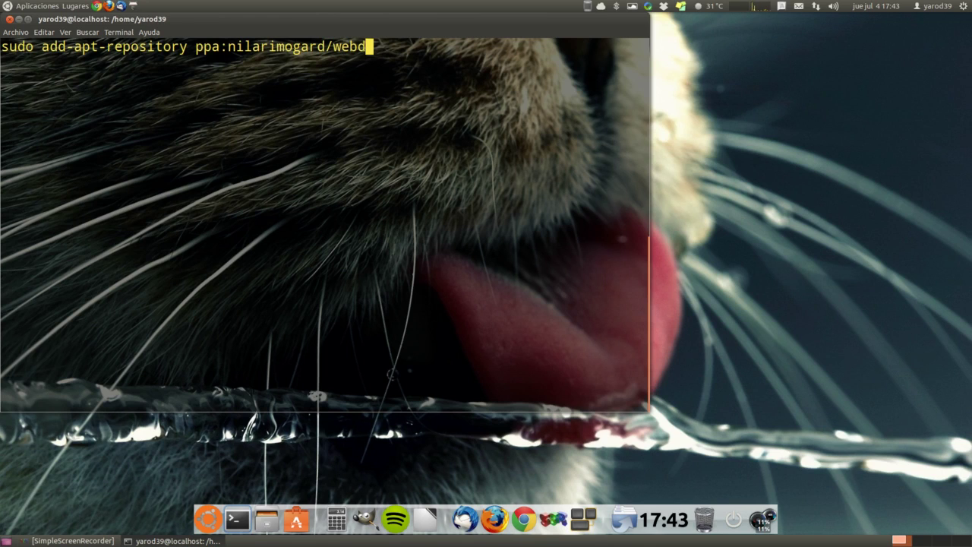
pyautogui.press('BackSpace')
pyautogui.write('upd8')
pyautogui.press('Return')
# - Add the line "sudo apt-get update" below the repository command
pyautogui.write('su')
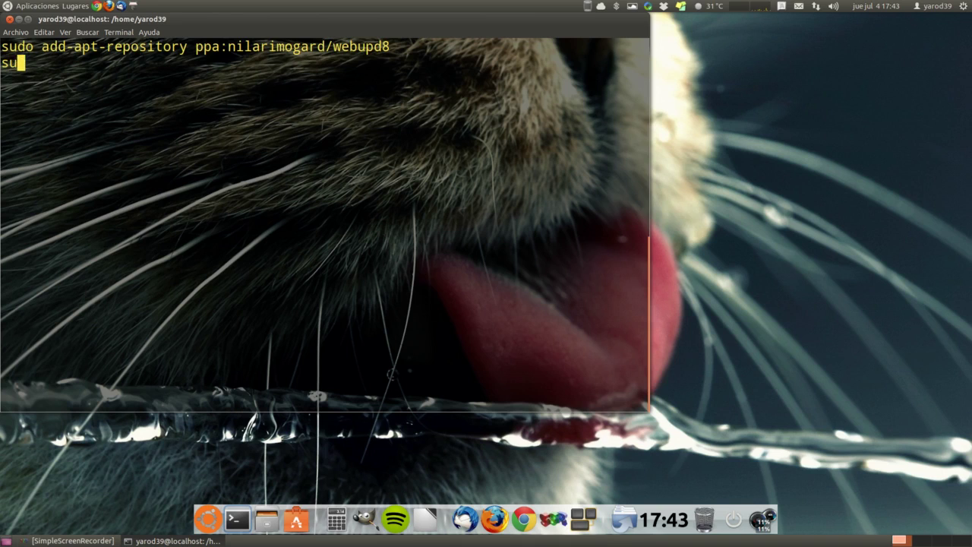
pyautogui.write('do apt-get')
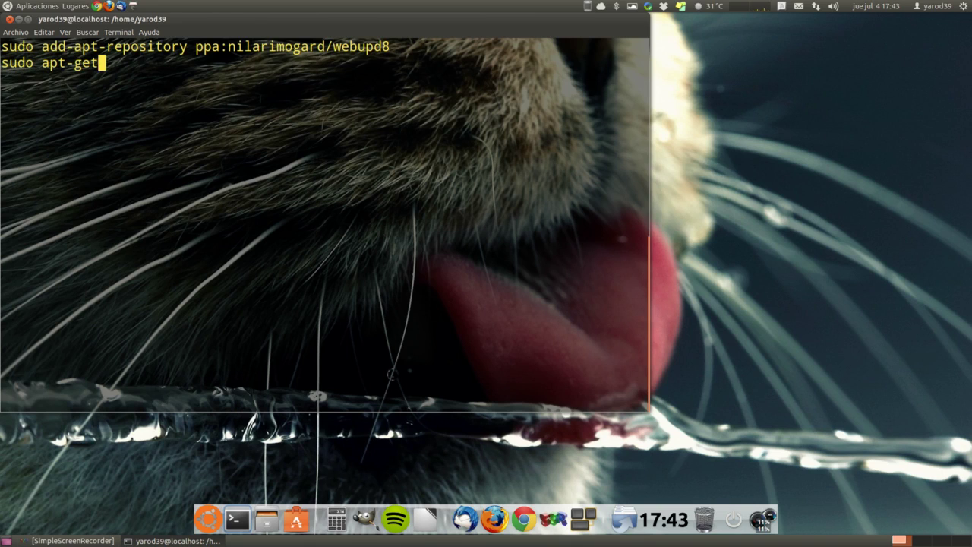
pyautogui.write(' update')
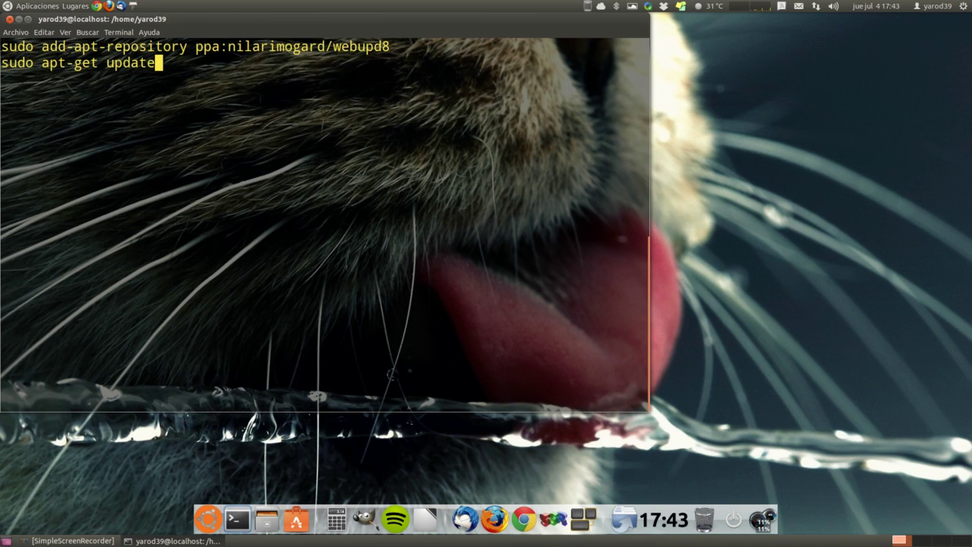
pyautogui.press('Return')
# - Write "sudo apt-get install audacius audacius-plugins" as the third line, and close the terminal together with its running process
pyautogui.write('sudo')
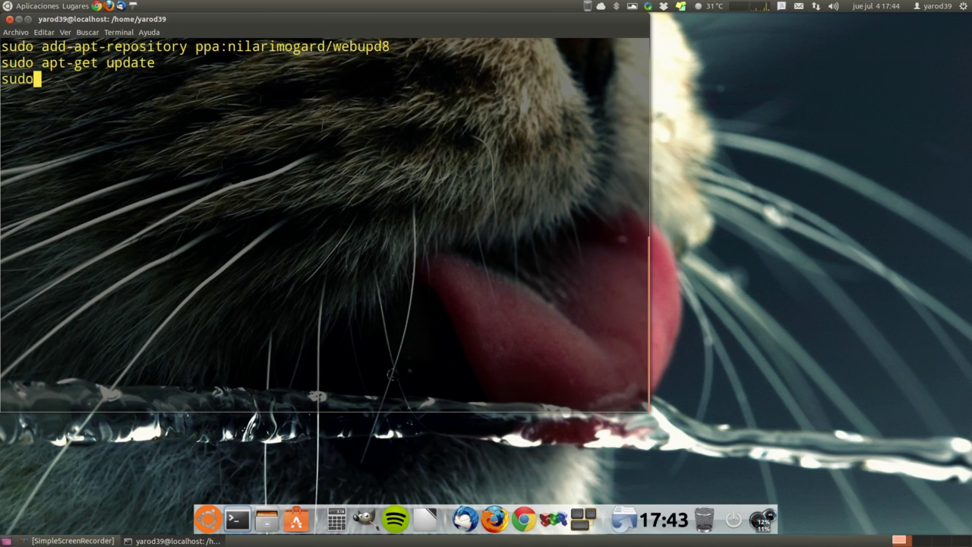
pyautogui.write(' apt-')
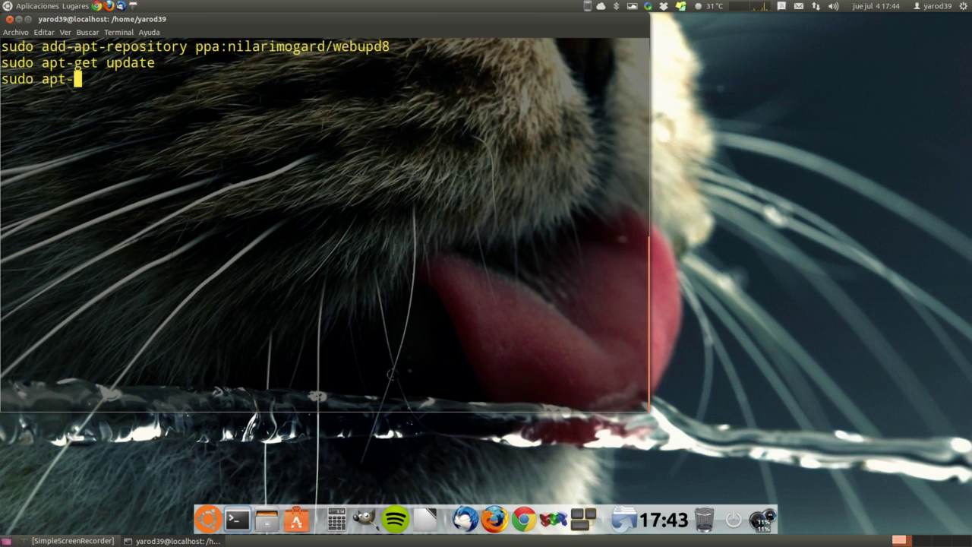
pyautogui.write('get install audacius')
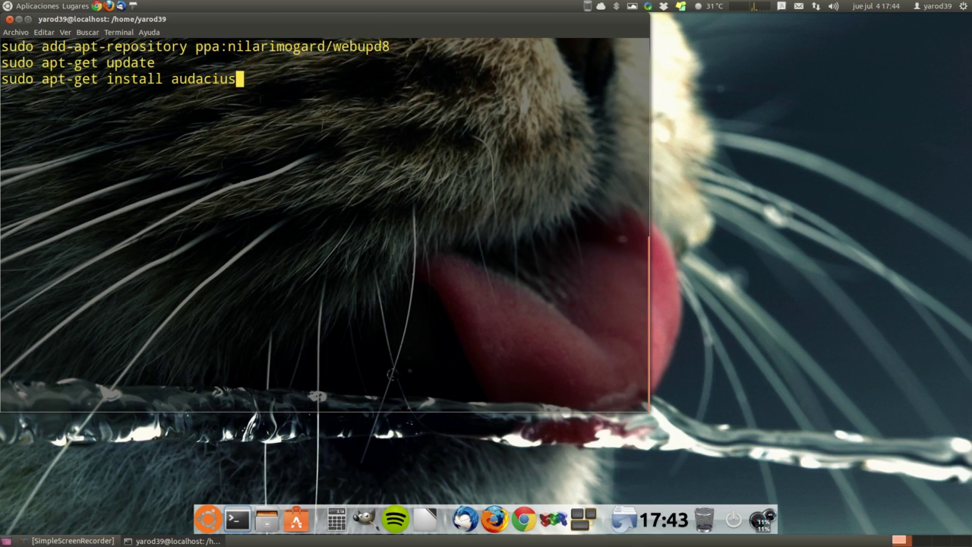
pyautogui.write(' a')
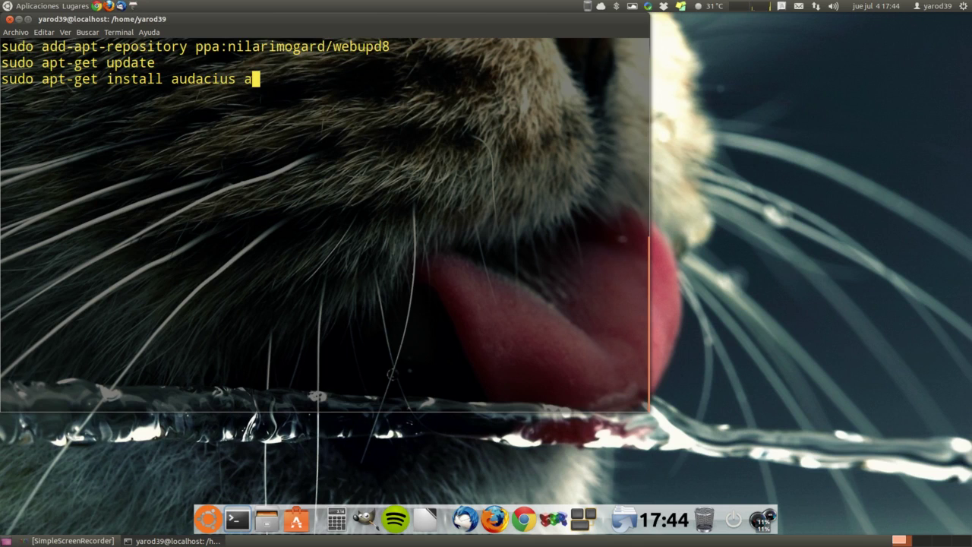
pyautogui.write('ud')
pyautogui.press('BackSpace')
pyautogui.press('BackSpace')
pyautogui.write('udacius-plugins')
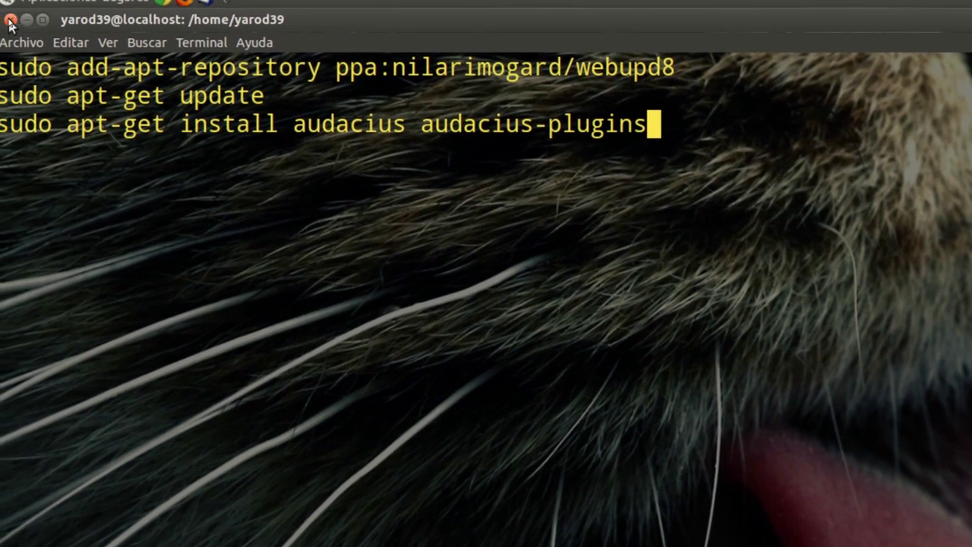
pyautogui.click(5, 18)
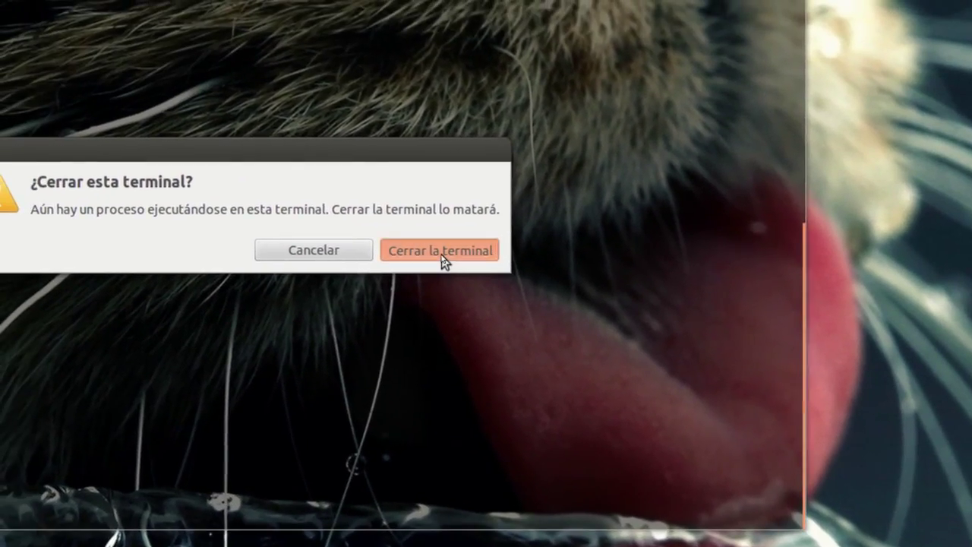
pyautogui.click(620, 272)
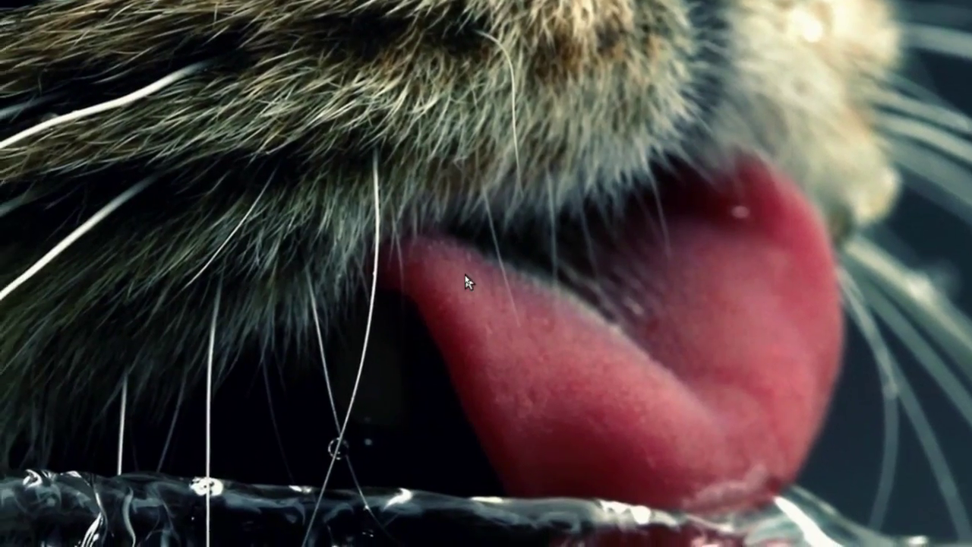